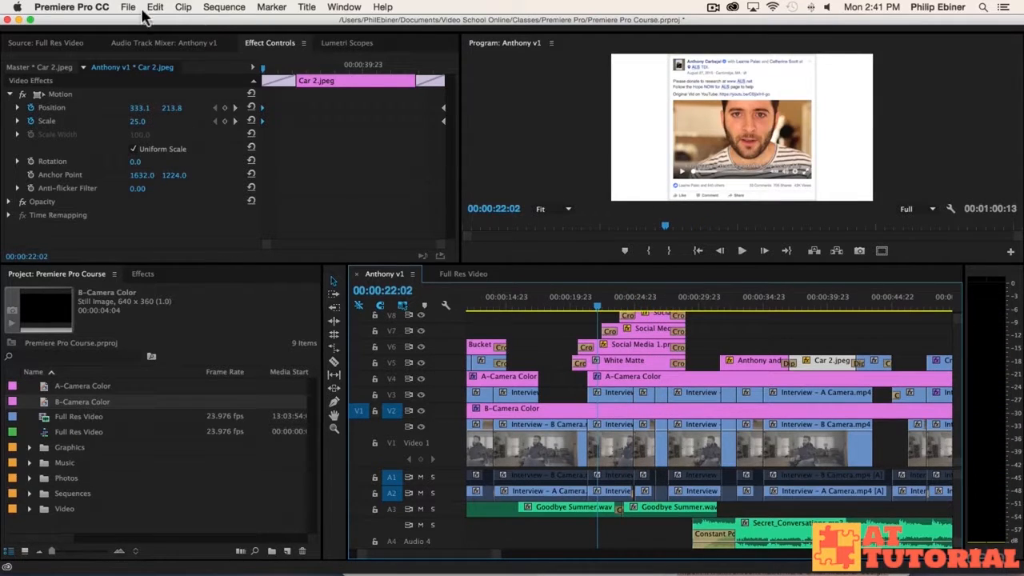
Step: Reopen the recent project and stop playback of the other project
click(128, 7)
mouse_move(164, 46)
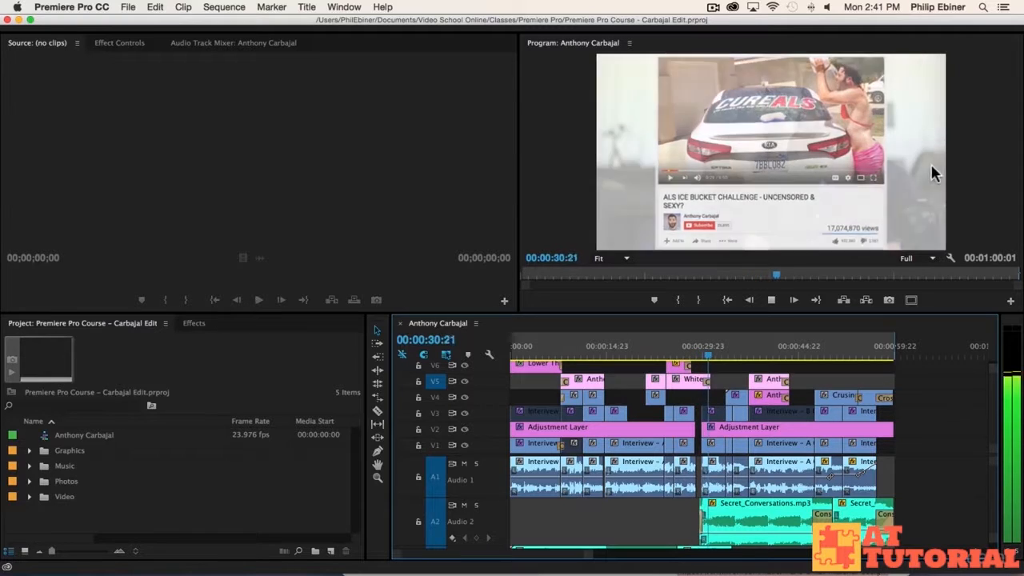
key(space)
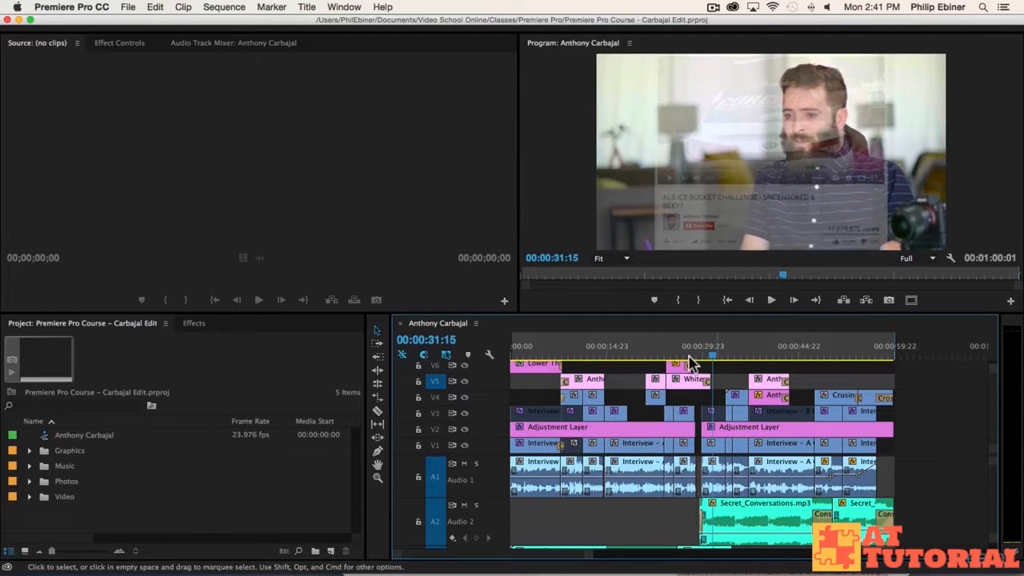
click(128, 7)
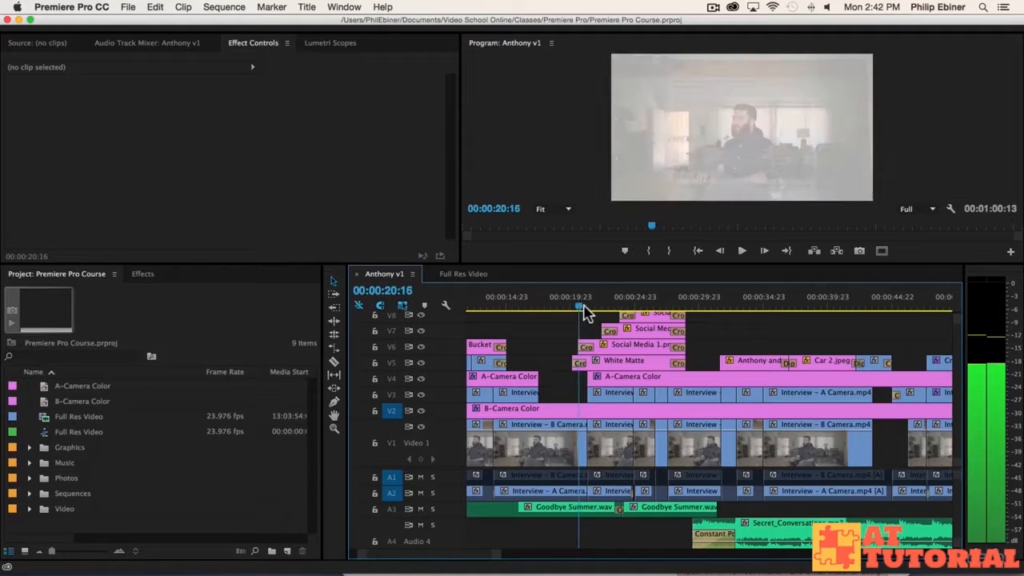
Step: Delete the opening cross dissolves on Social Media 1.png, Social Media 2.png and Social Media 4
drag(587, 312, 597, 307)
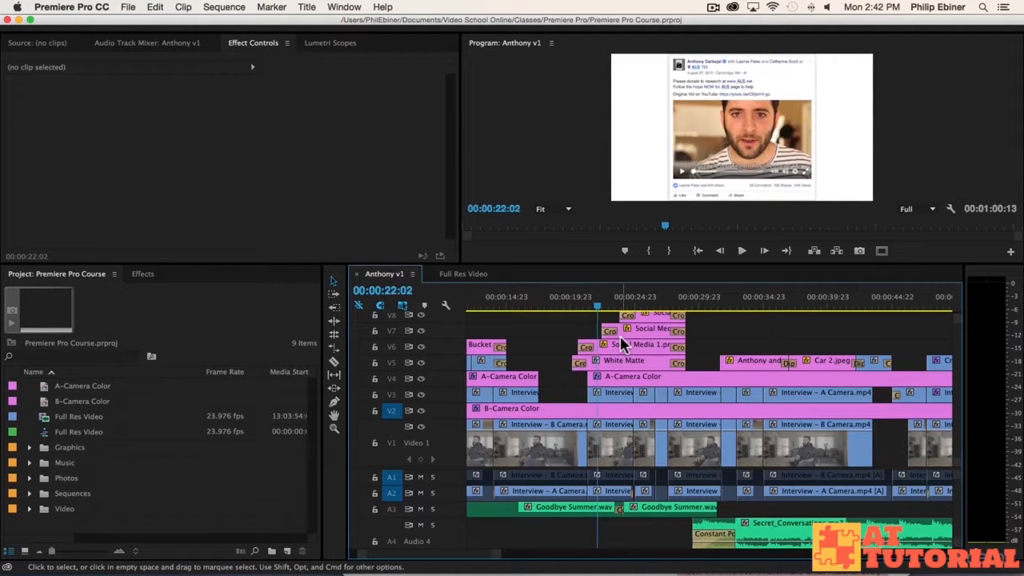
key(=)
scroll(756, 346, up, 1)
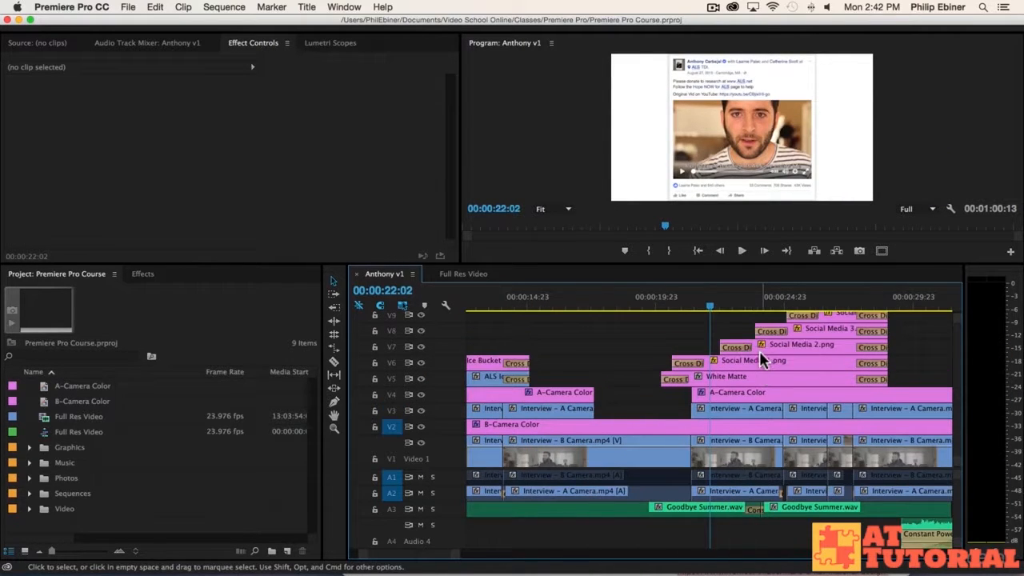
click(688, 363)
key(Delete)
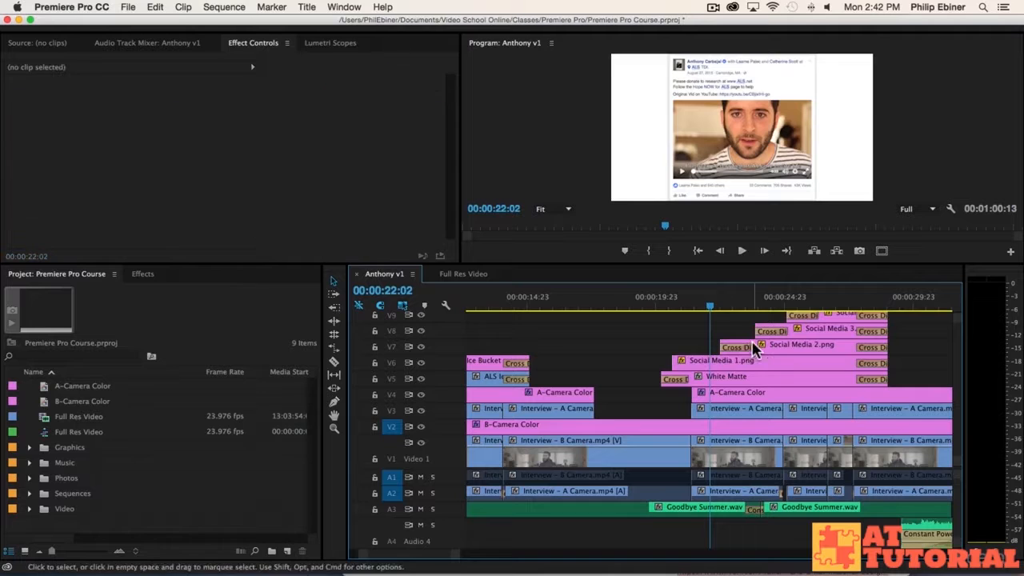
click(753, 346)
key(Delete)
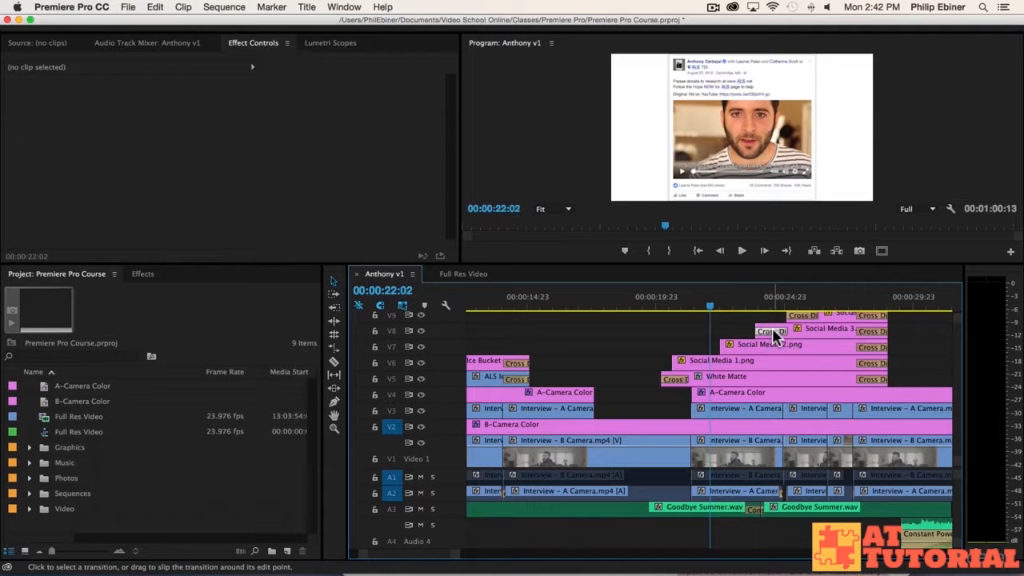
scroll(799, 331, up, 1)
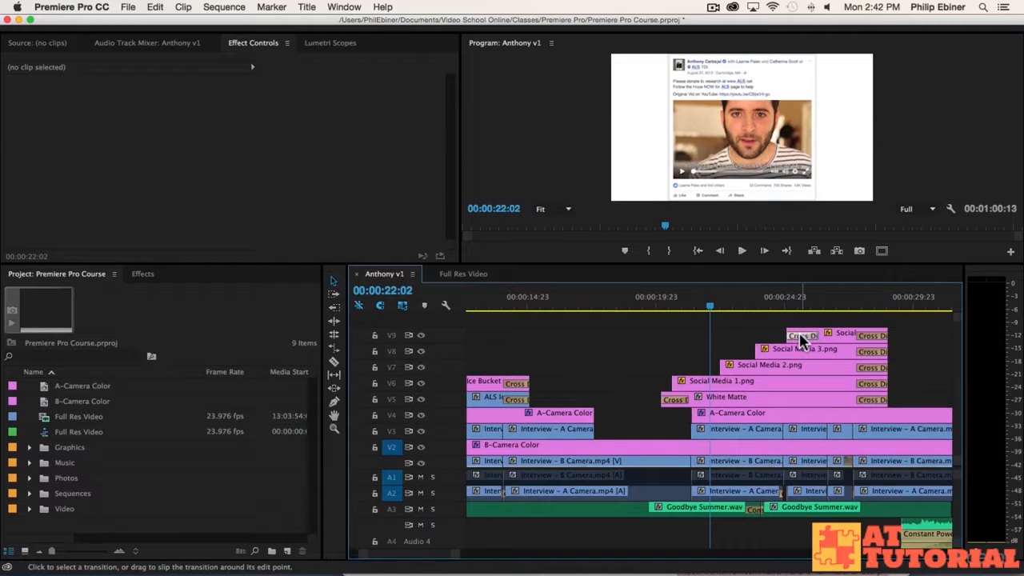
click(802, 336)
key(Delete)
Step: Shorten the White Matte's opening cross dissolve to 00:00:00:20
mouse_move(709, 307)
mouse_down()
mouse_move(674, 307)
mouse_move(694, 311)
mouse_up()
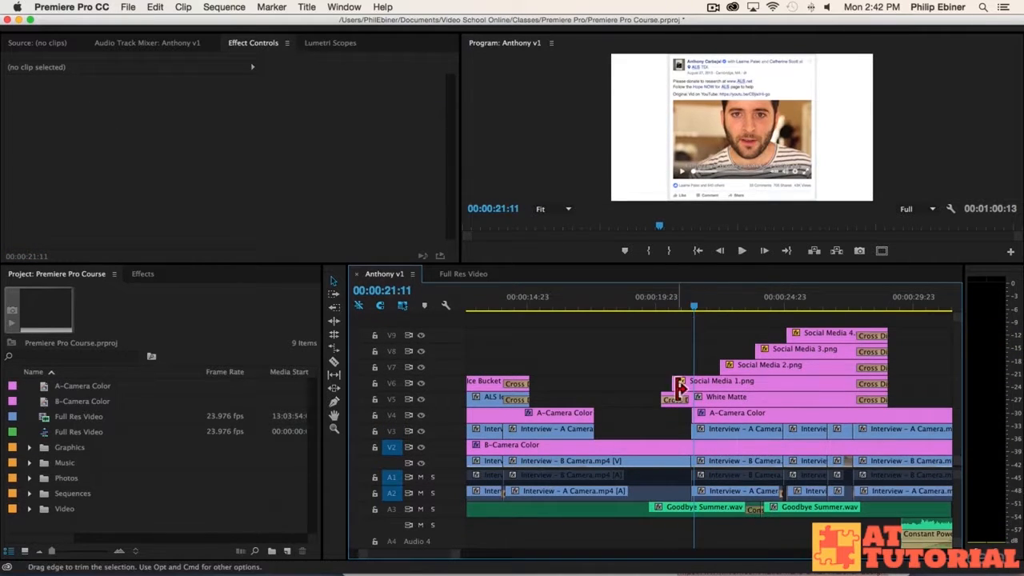
click(682, 400)
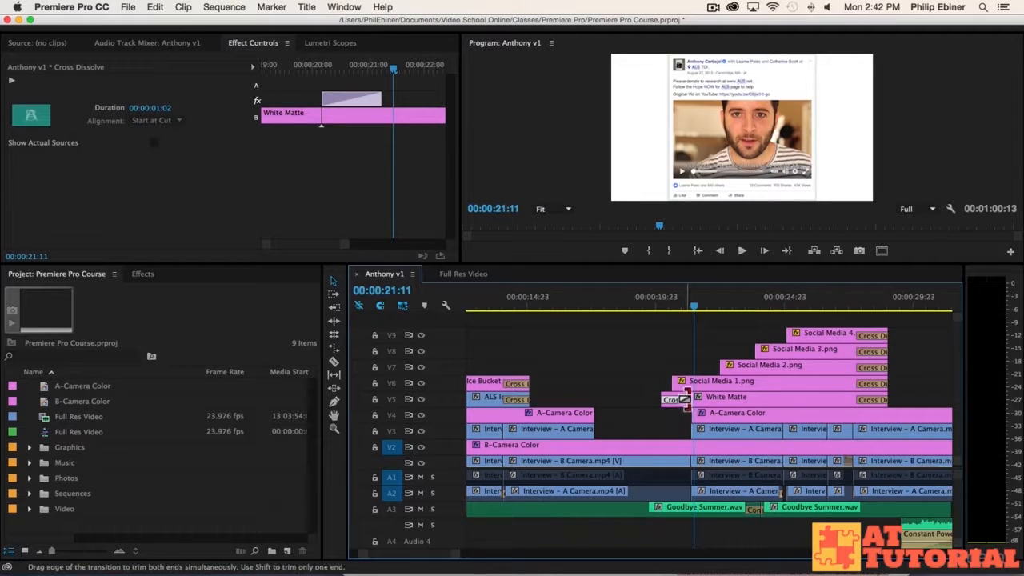
scroll(689, 383, down, 1)
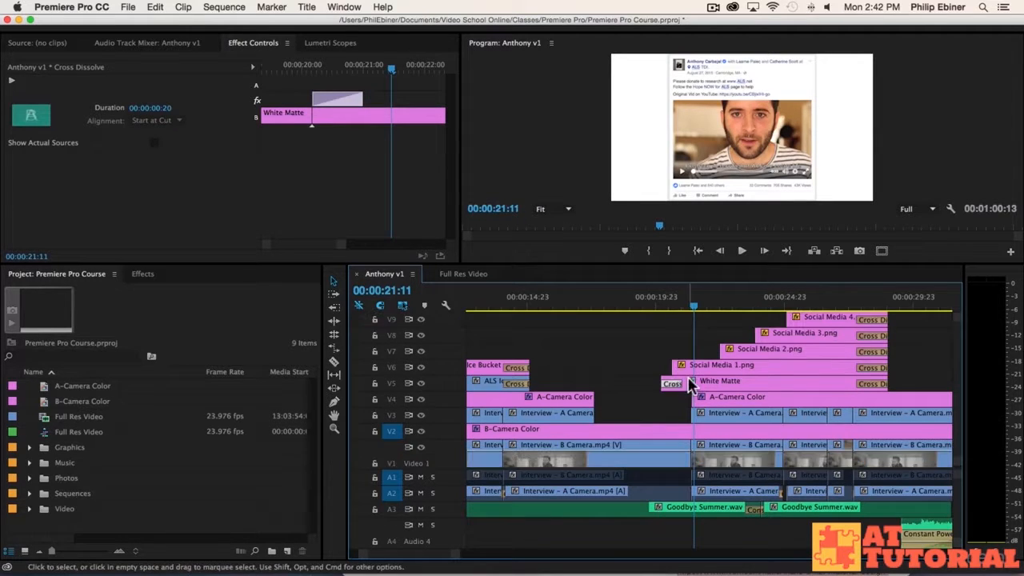
mouse_move(693, 307)
mouse_down()
mouse_move(672, 306)
mouse_move(695, 309)
mouse_up()
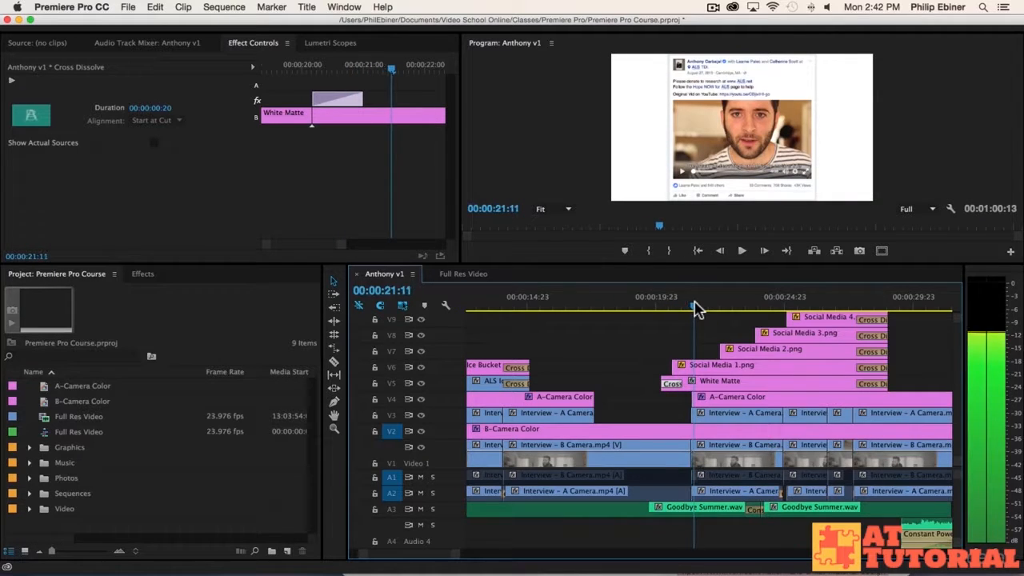
click(699, 366)
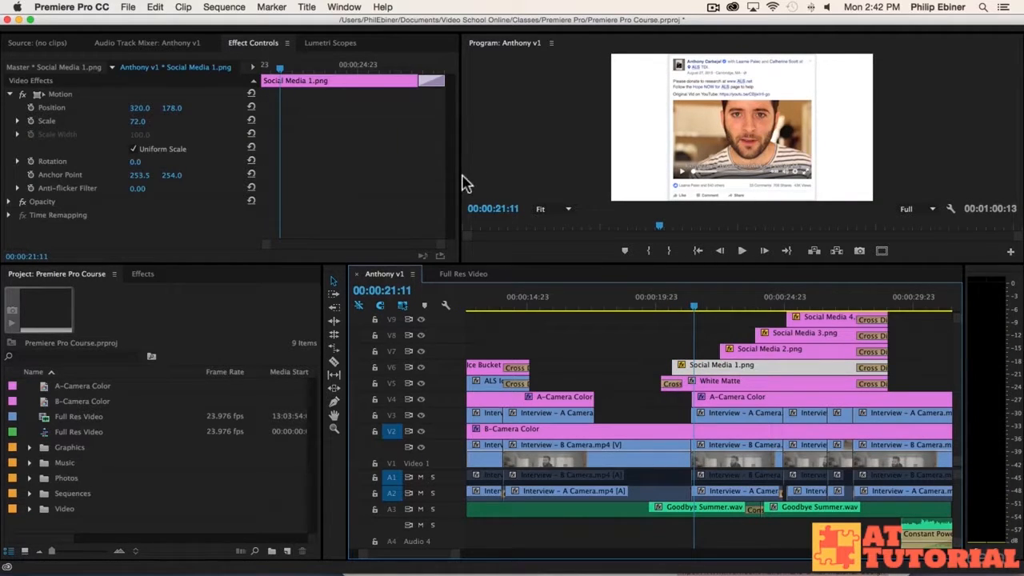
Step: Start Position and Scale keyframes on Social Media 1.png, then go back to 00:00:21:00
click(30, 107)
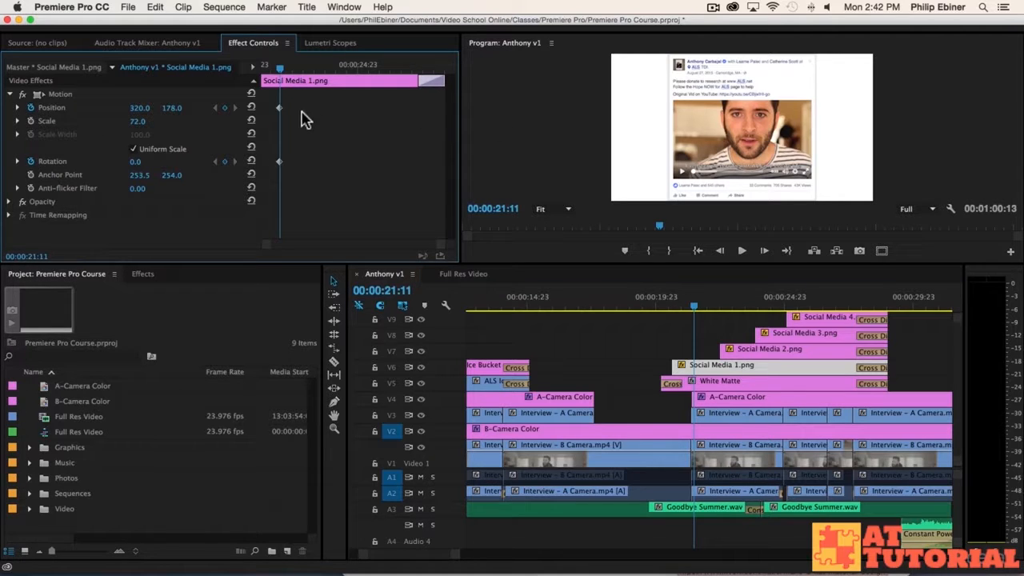
click(31, 121)
mouse_move(282, 70)
mouse_down()
mouse_move(259, 76)
mouse_move(271, 73)
mouse_up()
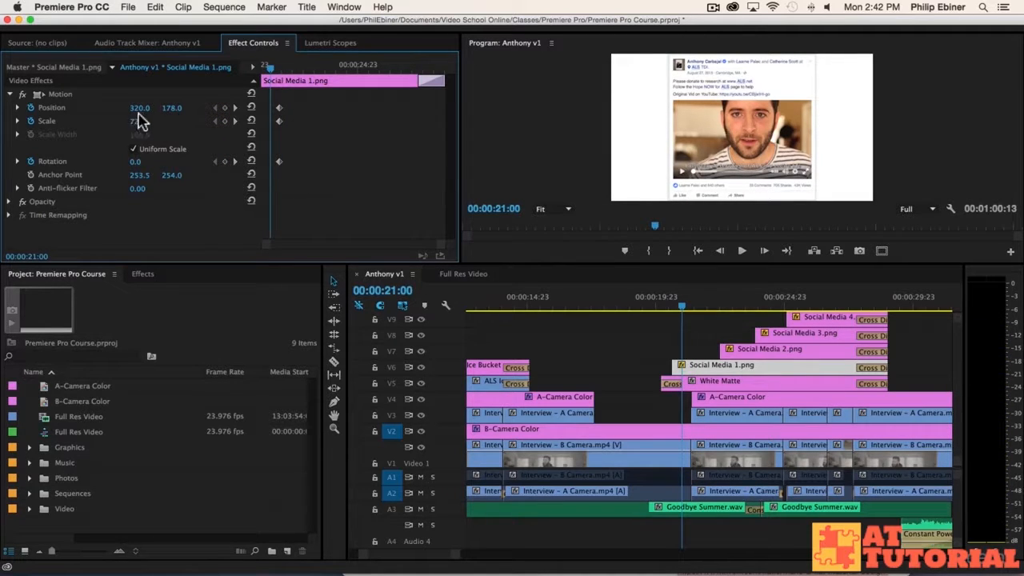
Step: Set the starting pose to -25° rotation at position -309, 281, off-screen left
drag(141, 162, 145, 164)
click(148, 161)
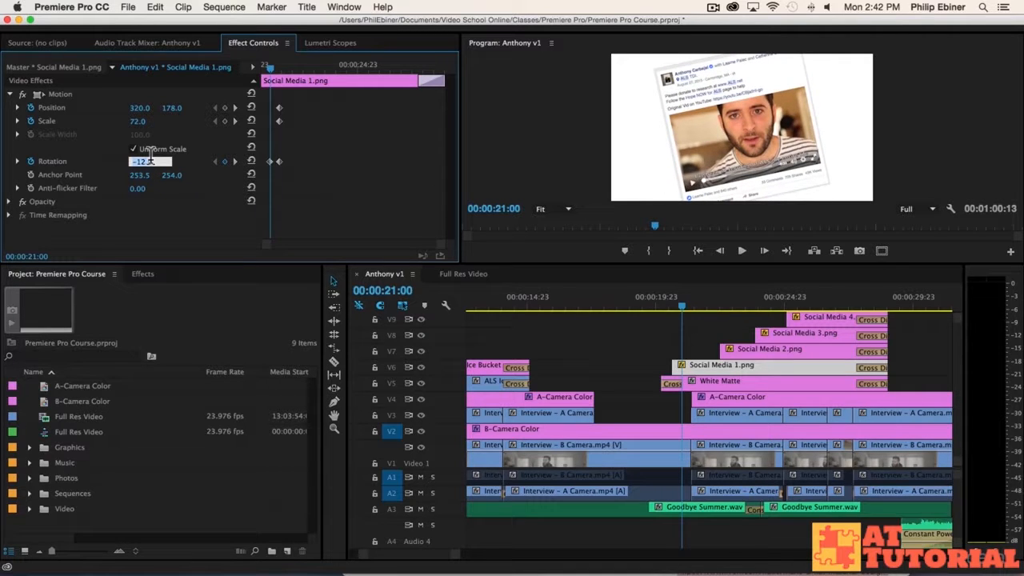
text(-25)
key(Return)
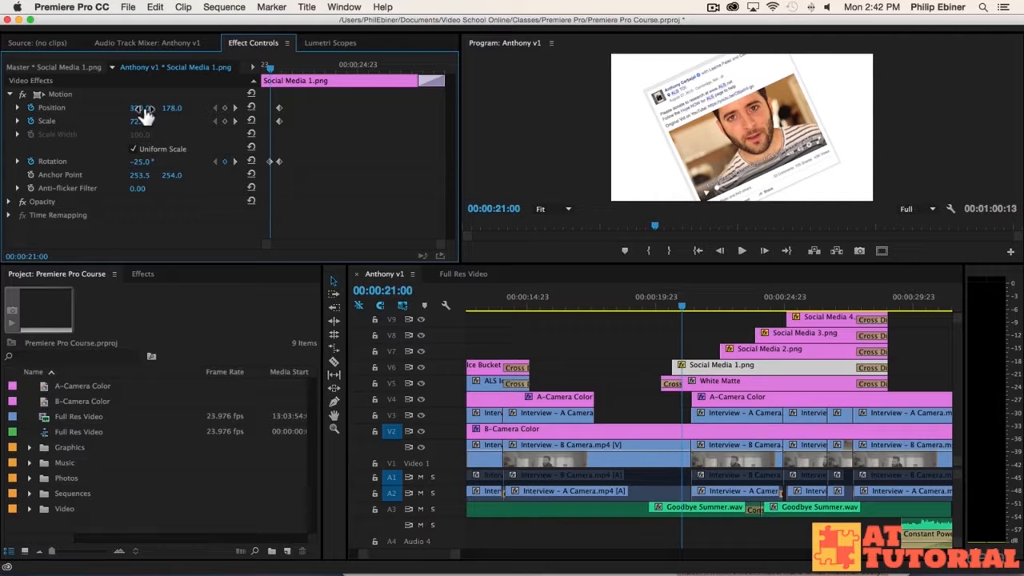
drag(139, 108, 32, 107)
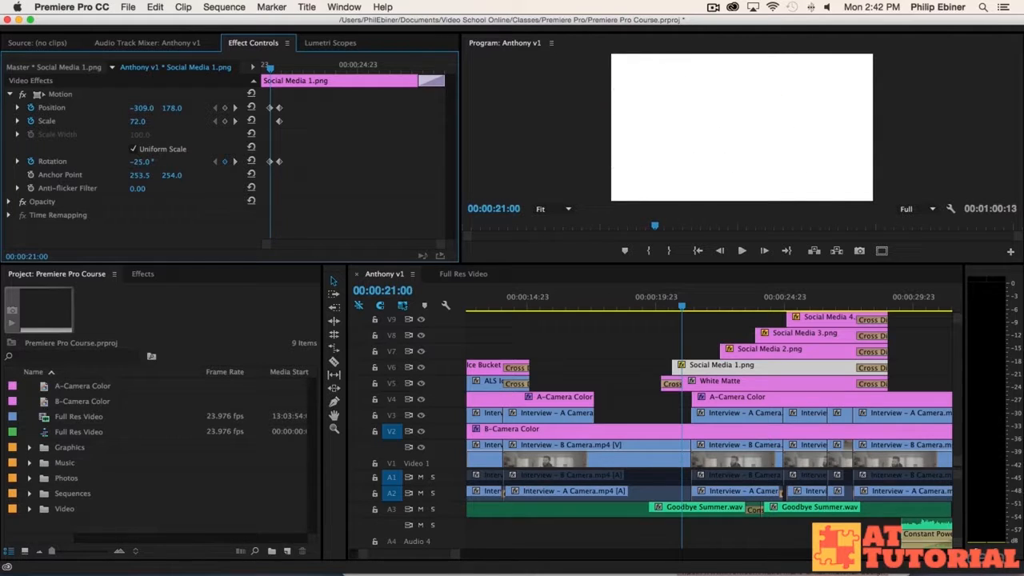
drag(177, 110, 184, 110)
Step: Align the starting Position, Scale and Rotation keyframes at the clip's first frame and preview the fly-in
drag(680, 309, 694, 311)
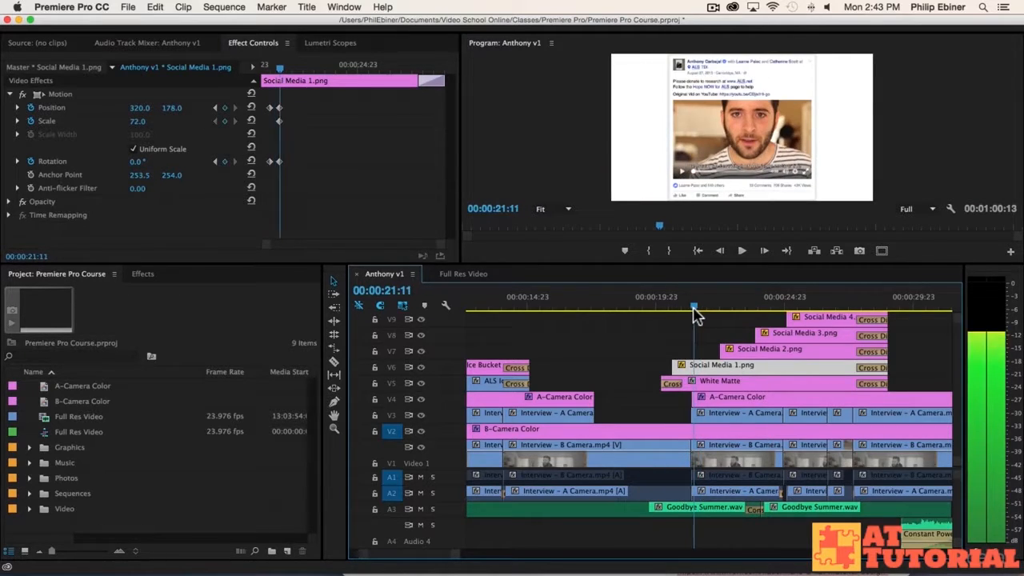
drag(280, 121, 271, 114)
drag(272, 69, 279, 72)
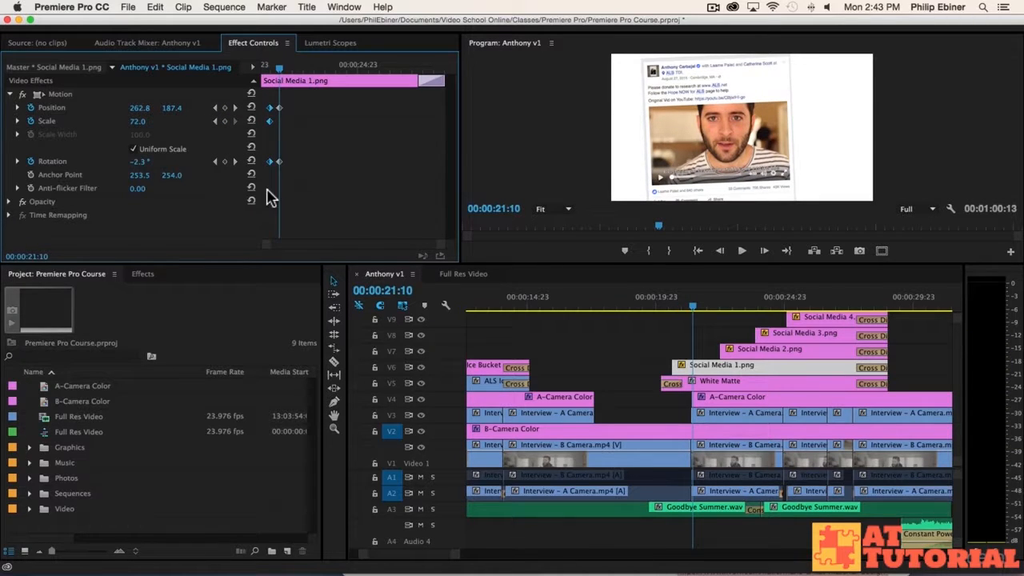
drag(270, 108, 225, 103)
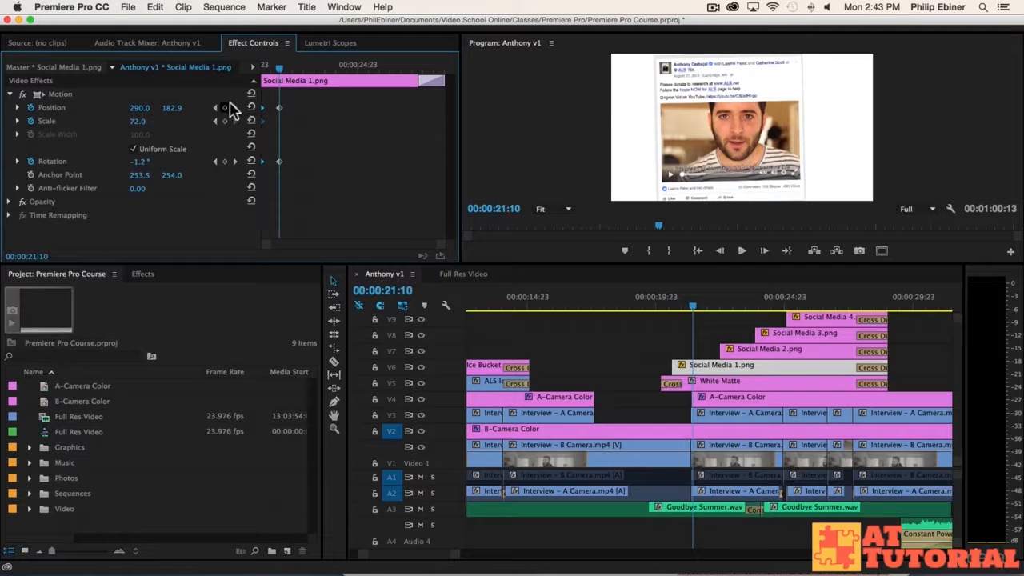
mouse_move(280, 72)
mouse_down()
mouse_move(244, 80)
mouse_move(279, 82)
mouse_up()
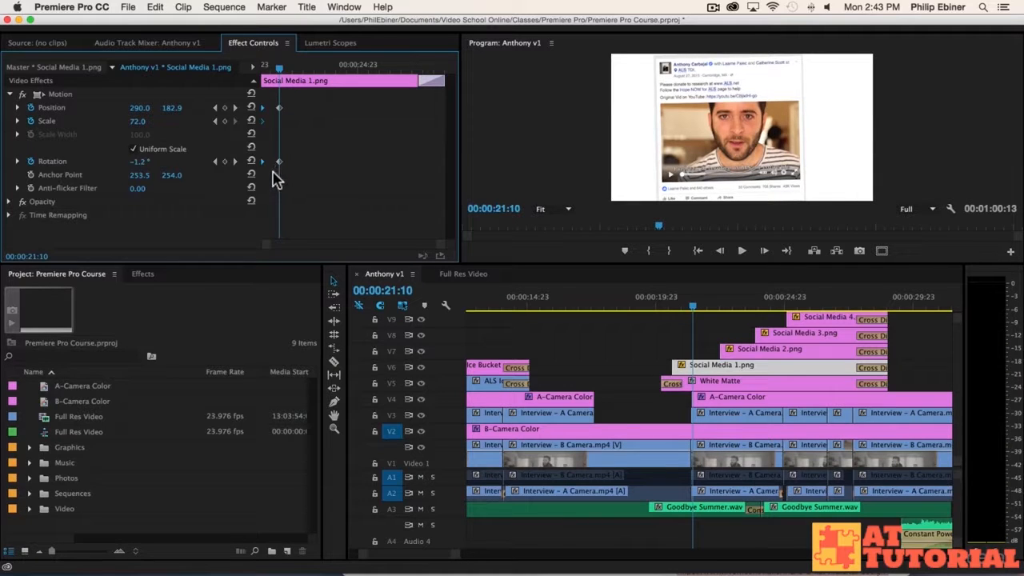
drag(282, 74, 317, 75)
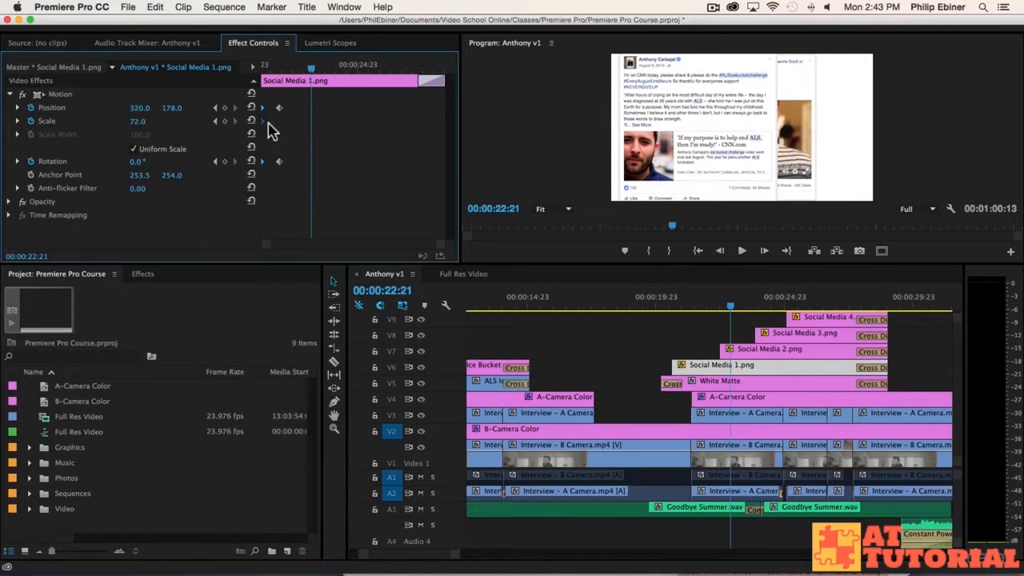
Step: Add a scale keyframe of 75 at the clip's end and play the animation
click(138, 121)
text(75)
key(Return)
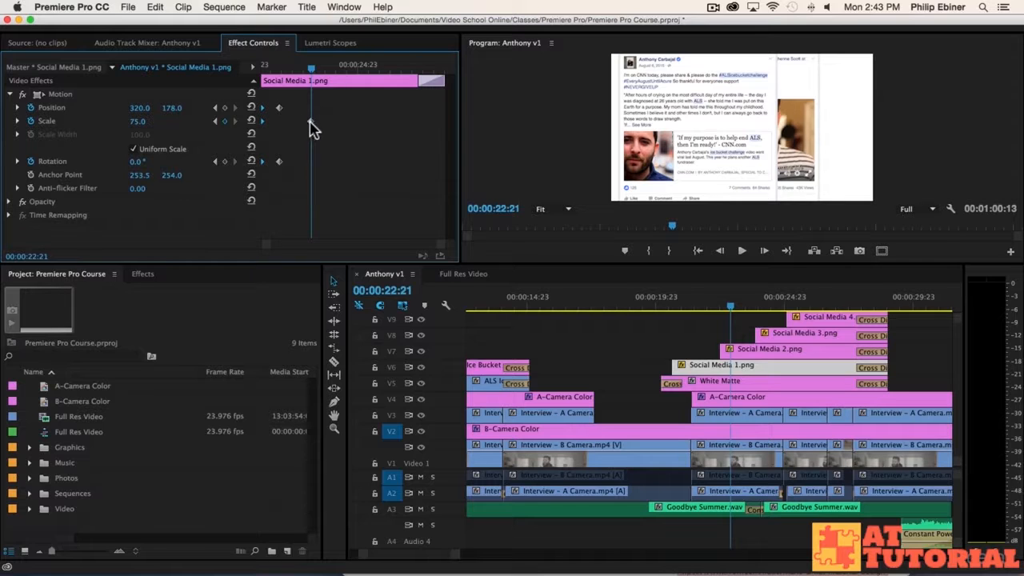
drag(312, 128, 472, 128)
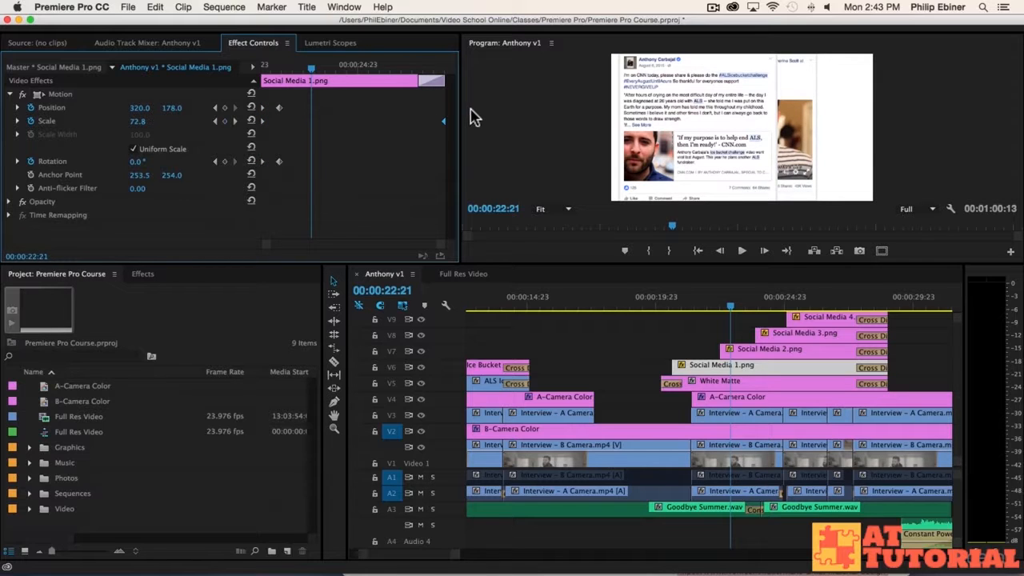
drag(304, 72, 232, 75)
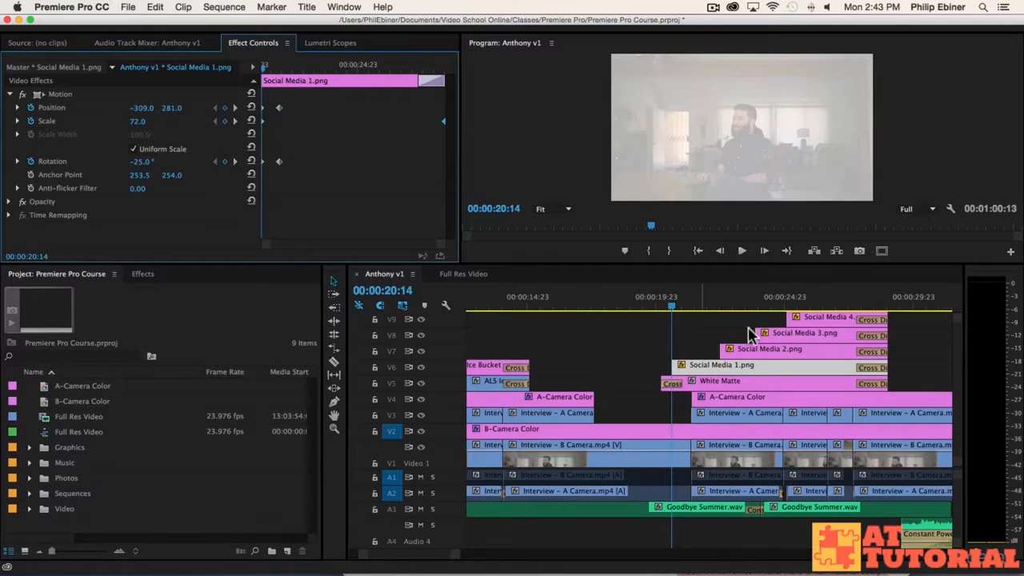
key(space)
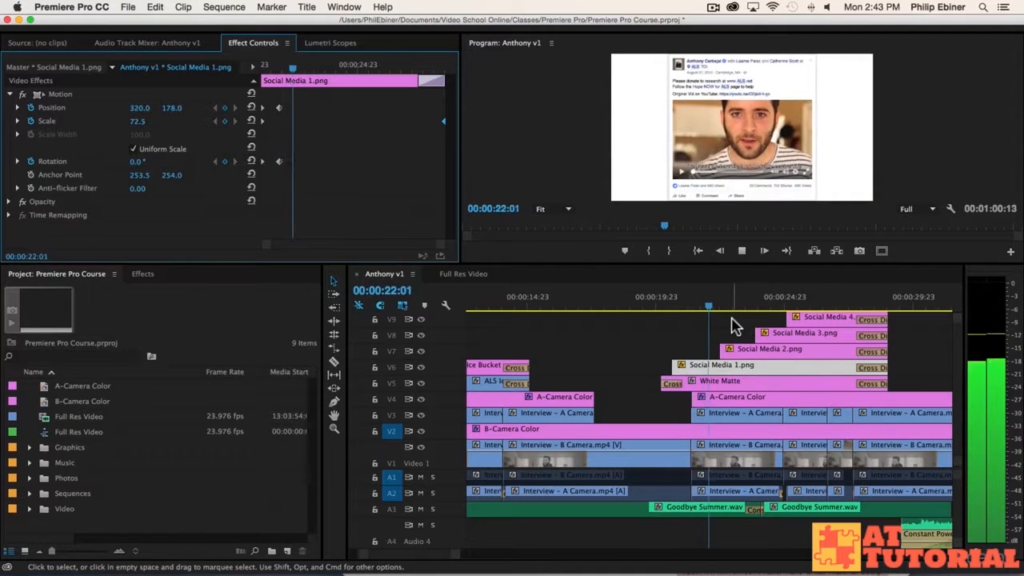
key(space)
click(701, 296)
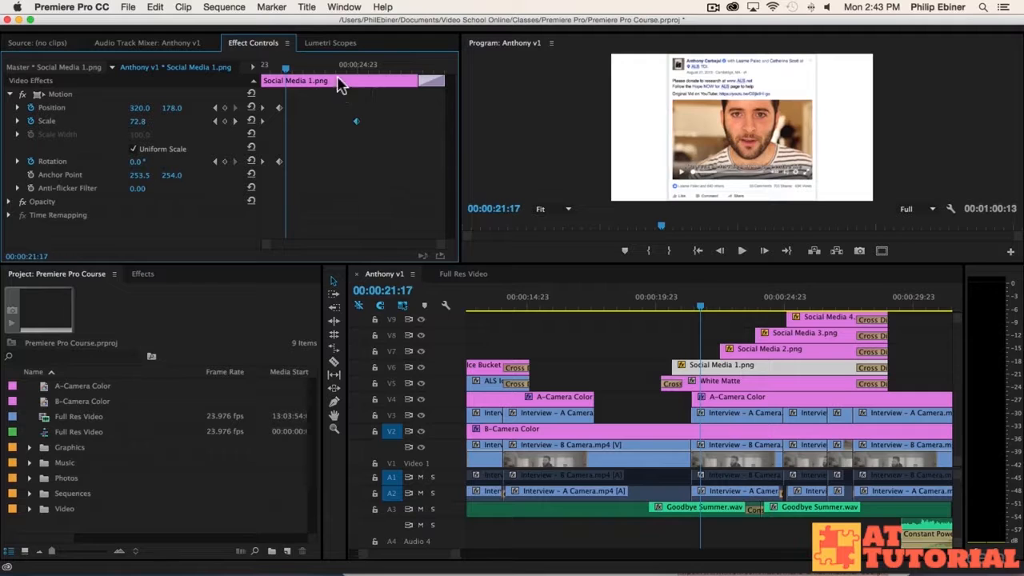
Step: Change the end scale keyframe to 80 at the clip's end and preview again
drag(340, 68, 360, 71)
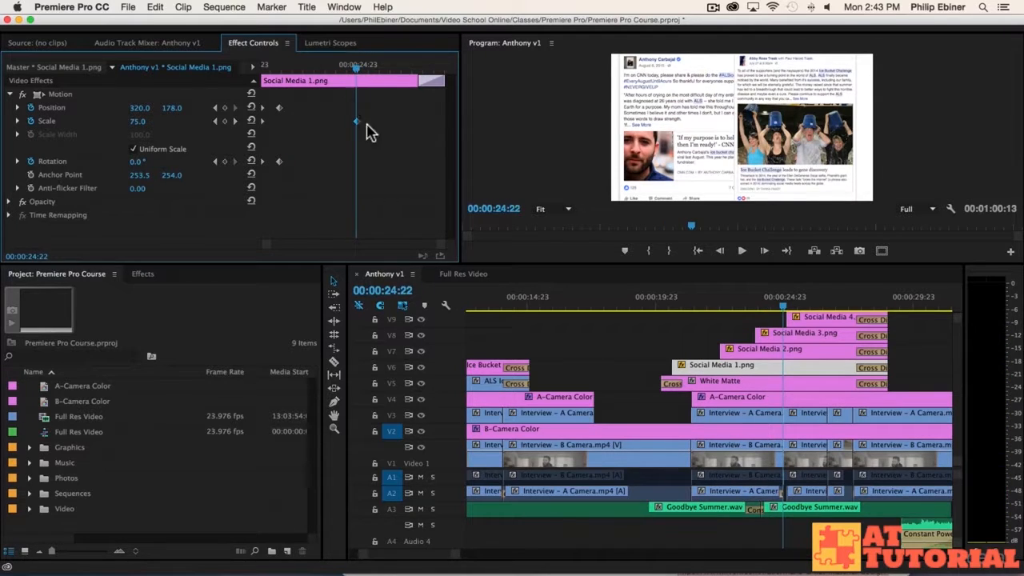
click(140, 121)
text(80)
key(Return)
drag(356, 126, 462, 131)
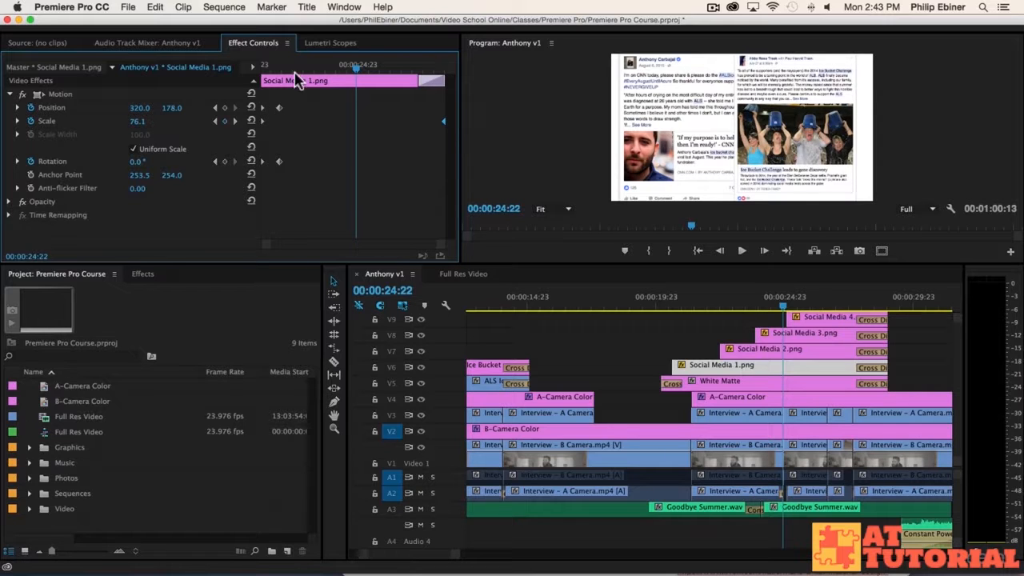
drag(277, 69, 149, 71)
key(space)
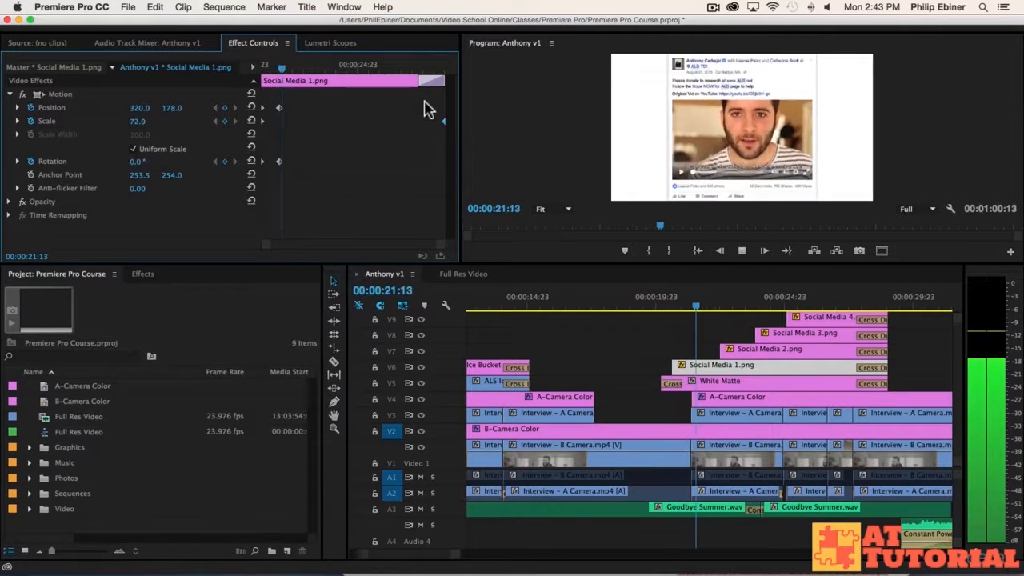
click(298, 69)
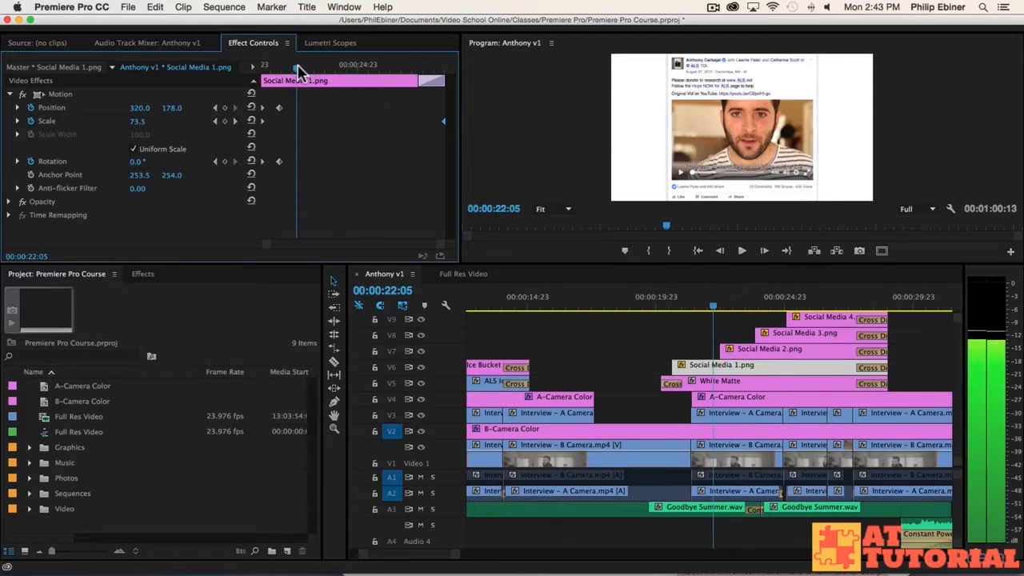
click(298, 69)
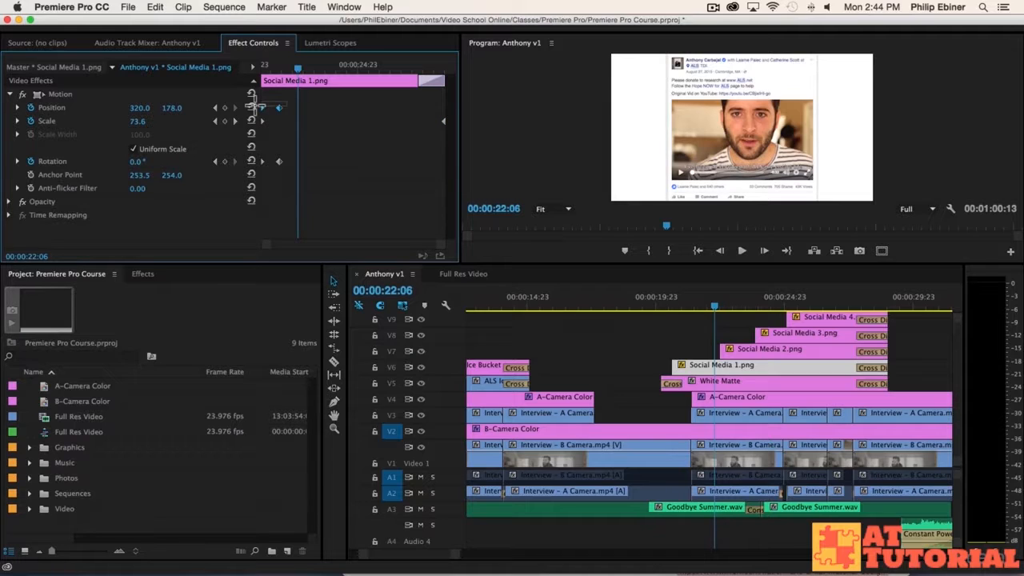
Step: Give Social Media 1.png's Position and Rotation keyframes Bezier interpolation and play back the eased motion
drag(289, 147, 254, 175)
drag(281, 104, 250, 109)
drag(316, 192, 254, 151)
right_click(281, 165)
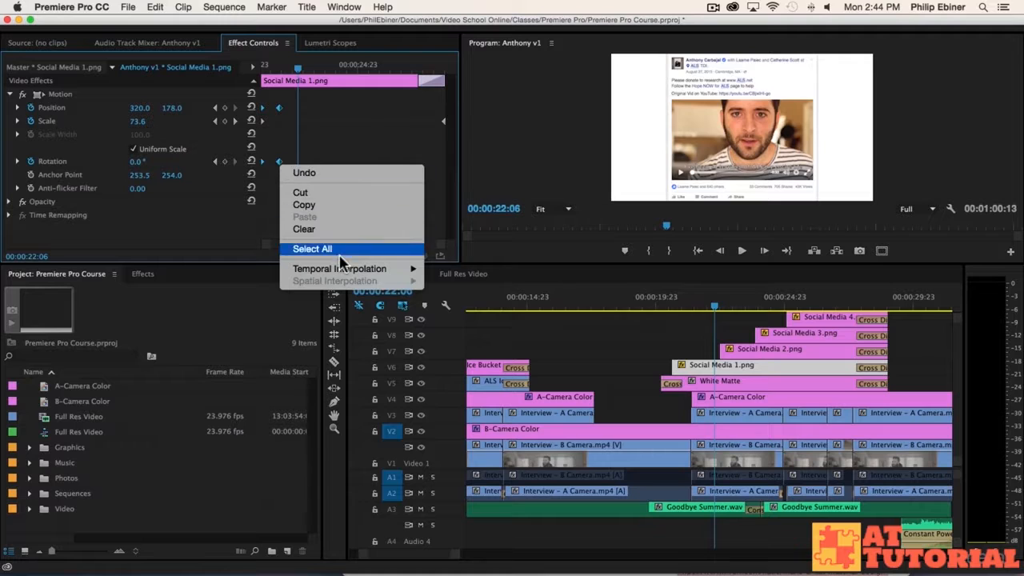
mouse_move(403, 277)
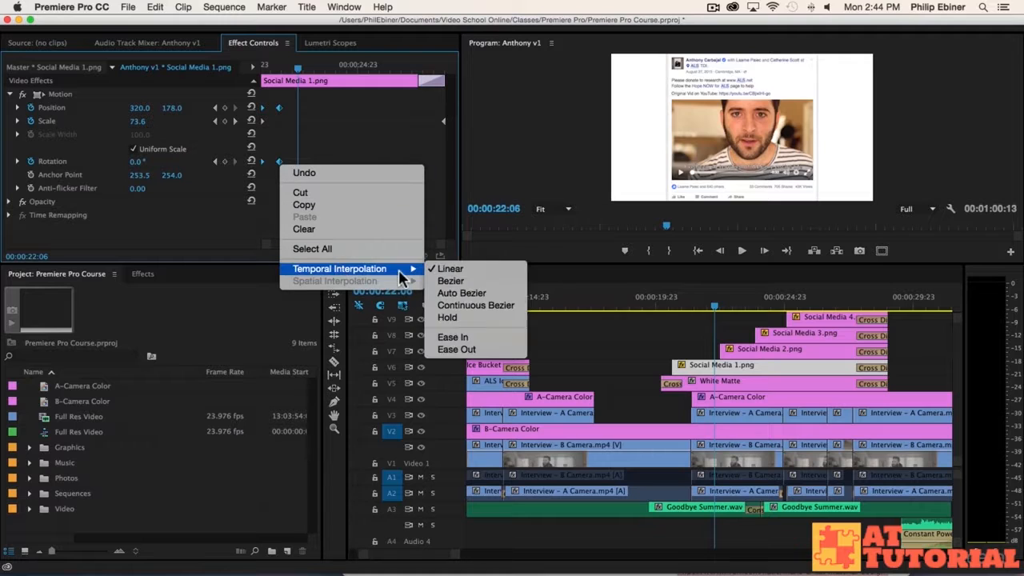
click(484, 281)
click(680, 302)
key(space)
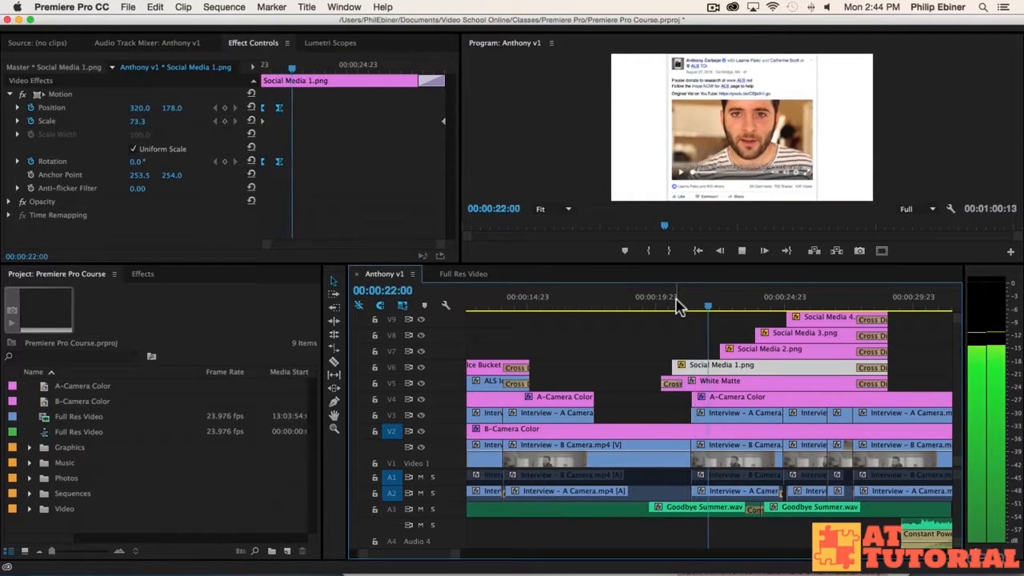
key(space)
drag(694, 302, 705, 302)
Step: Trim Social Media 2.png to start 9 frames earlier, making it 00:00:06:17 long
drag(721, 348, 726, 346)
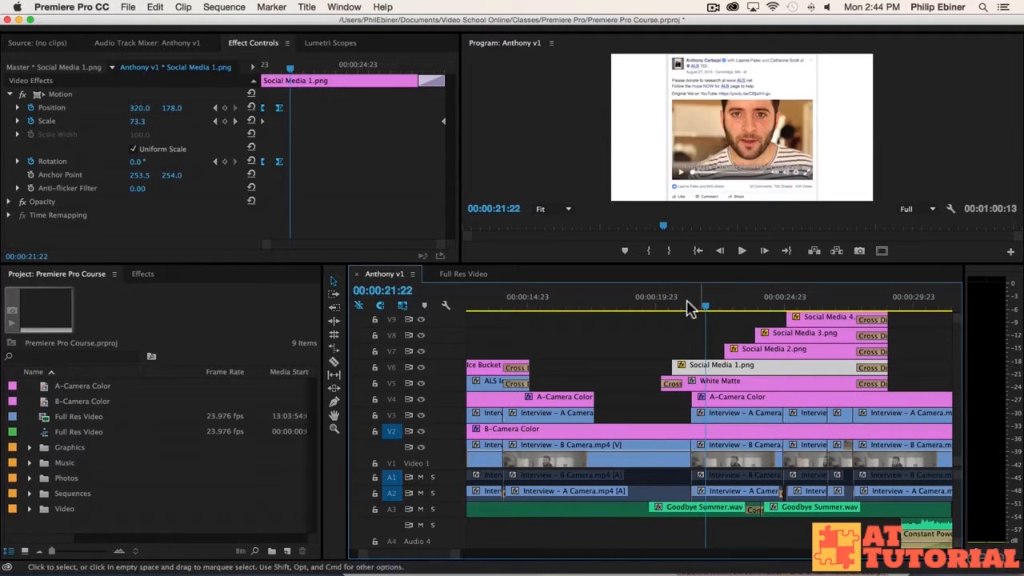
click(671, 302)
key(space)
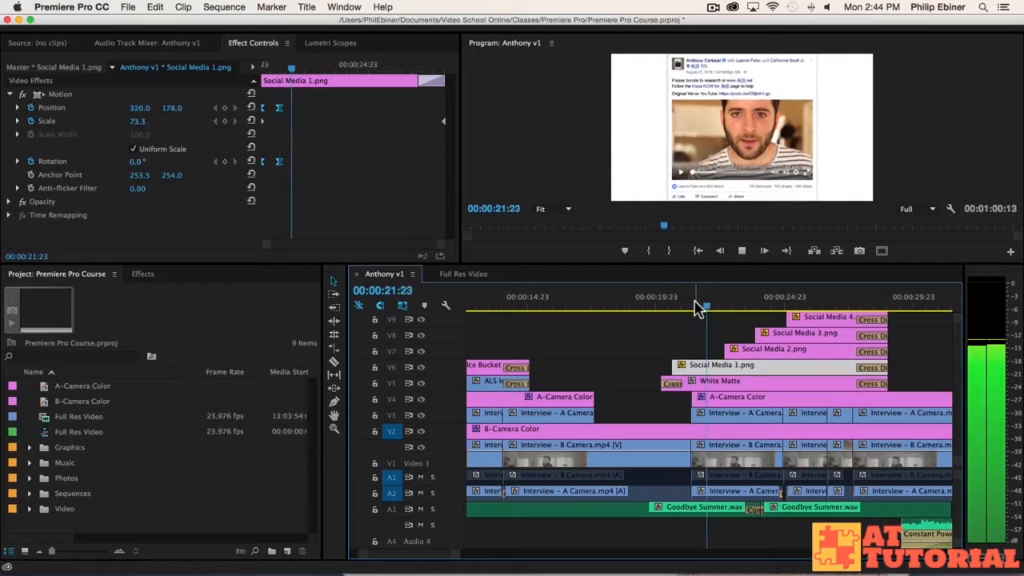
drag(697, 308, 742, 311)
drag(725, 350, 716, 350)
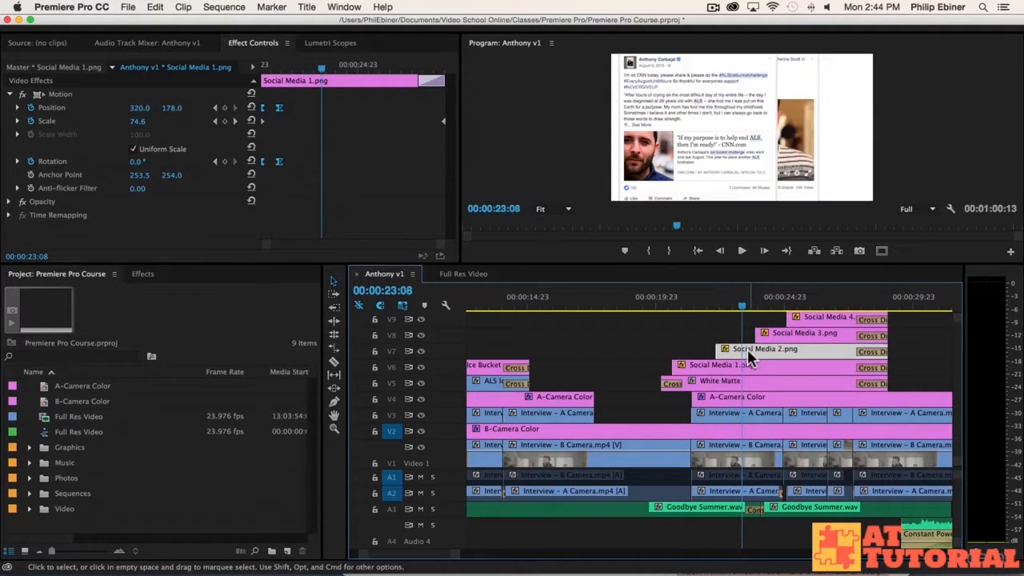
Step: Keyframe Social Media 2.png's Position and Rotation, with its resting position at 447, 180
click(31, 107)
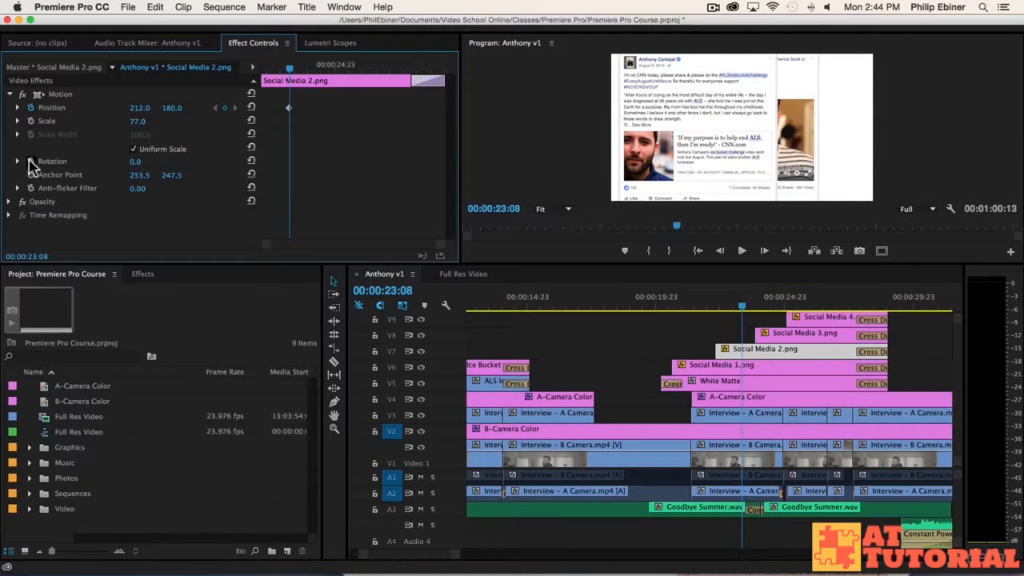
click(30, 161)
mouse_move(140, 107)
mouse_down()
mouse_move(147, 122)
mouse_move(142, 108)
mouse_move(272, 107)
mouse_move(149, 107)
mouse_up()
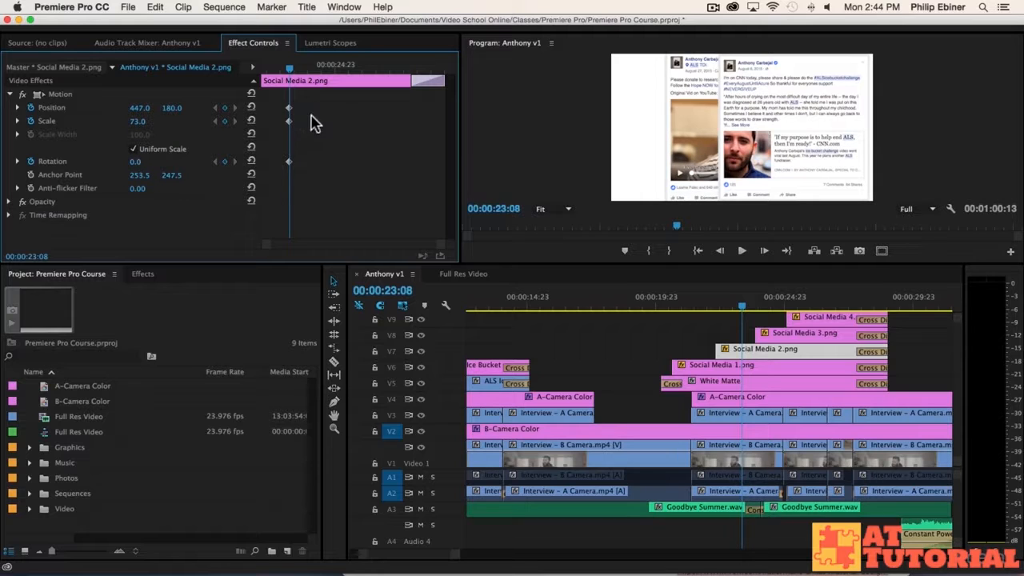
Step: At 22:16, set the starting pose to 25° rotation, off the right edge at 957, 325
drag(292, 71, 272, 72)
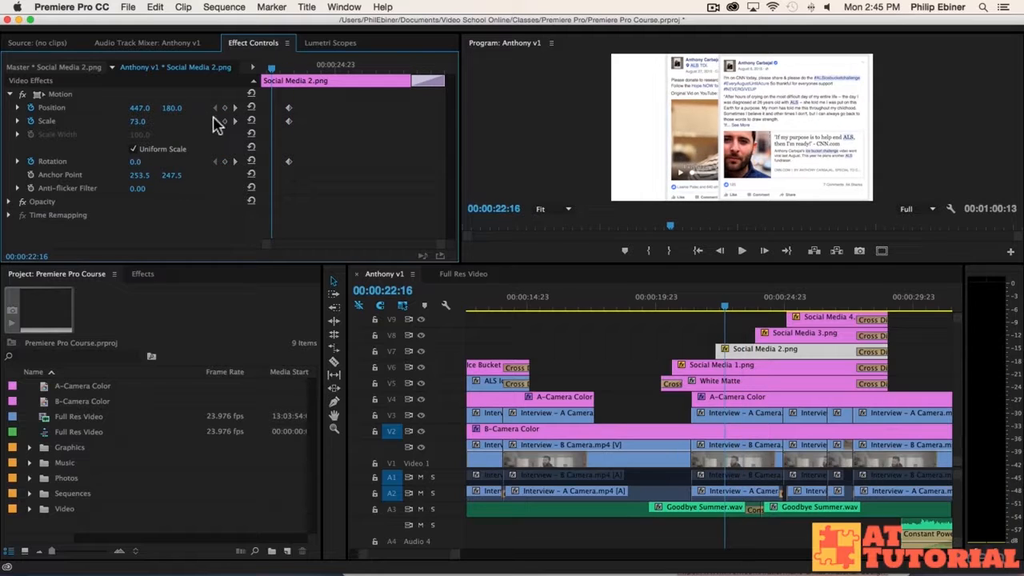
drag(135, 161, 151, 165)
click(150, 157)
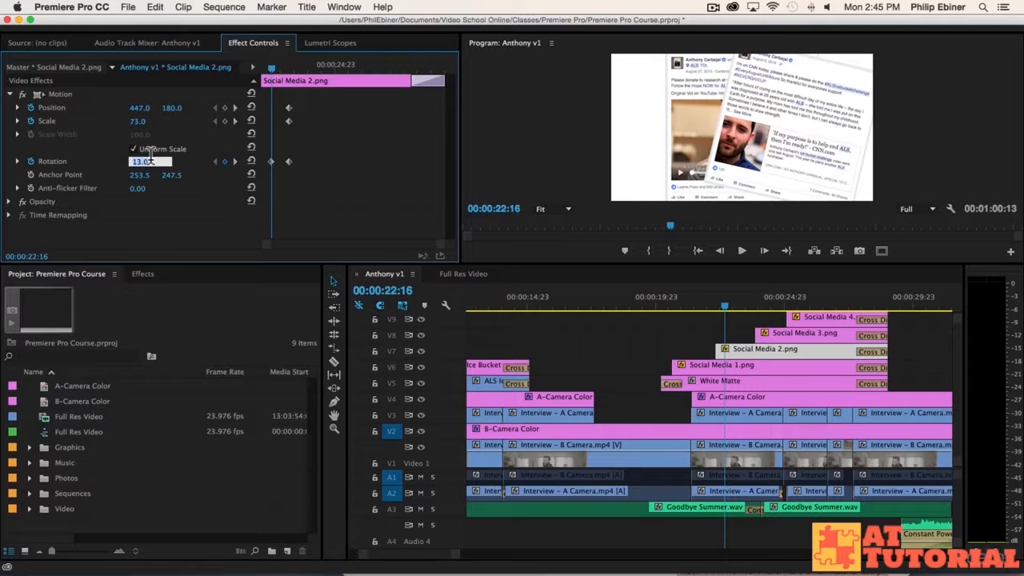
text(25)
key(Return)
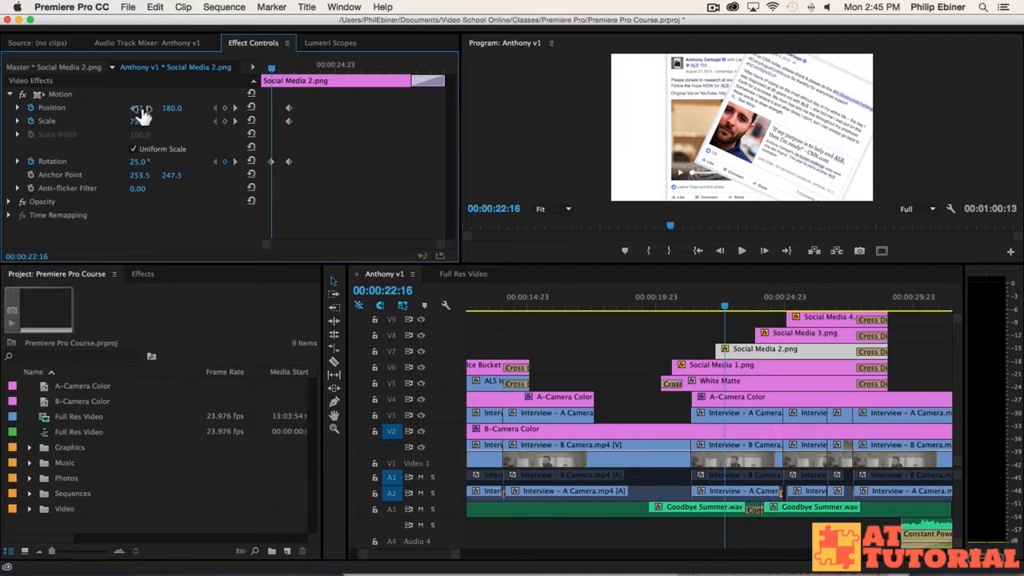
drag(140, 113, 210, 110)
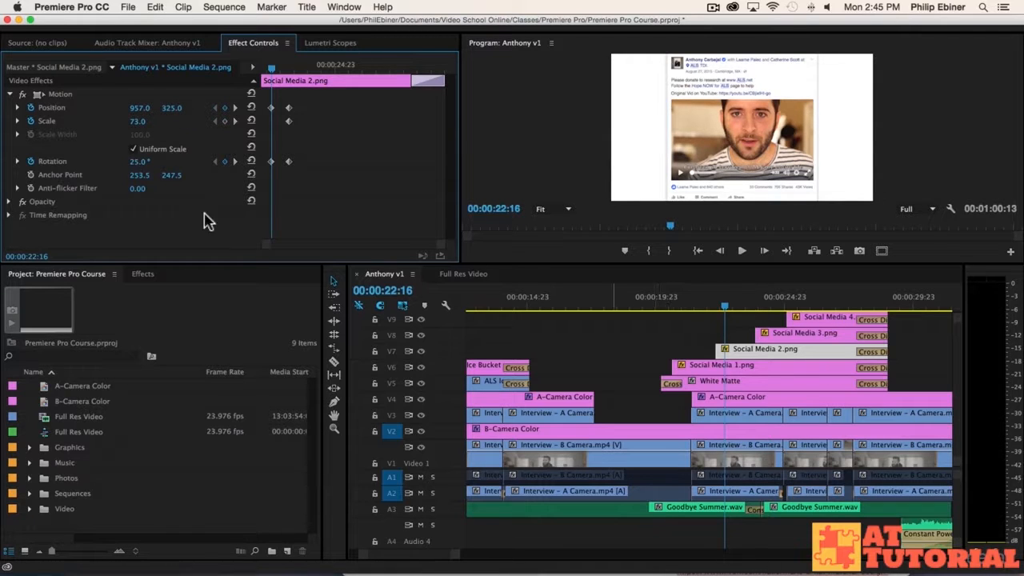
Step: Move the starting keyframes to the clip's beginning and select the end keyframes
drag(275, 173, 270, 92)
key(Delete)
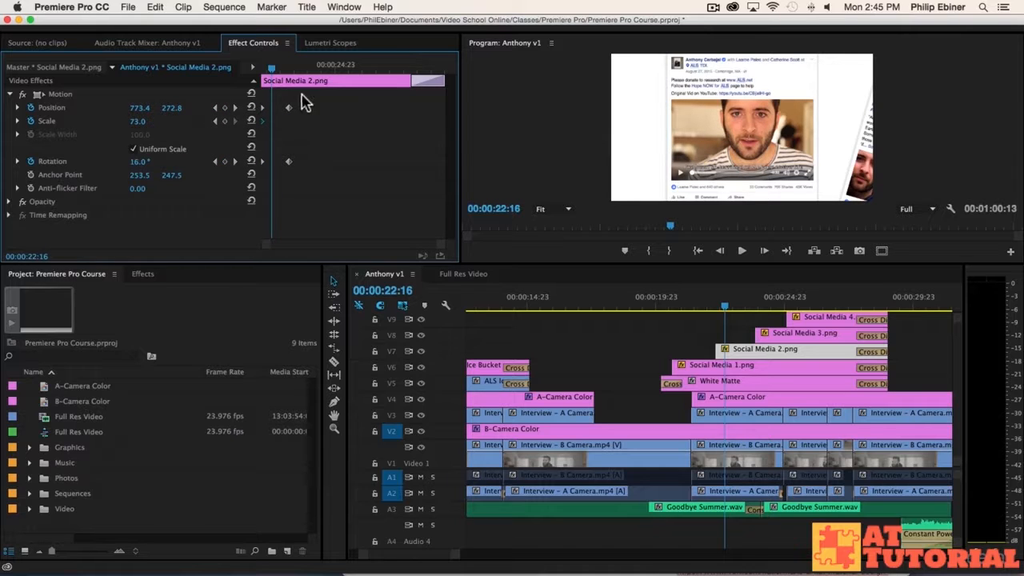
drag(311, 92, 292, 192)
click(334, 68)
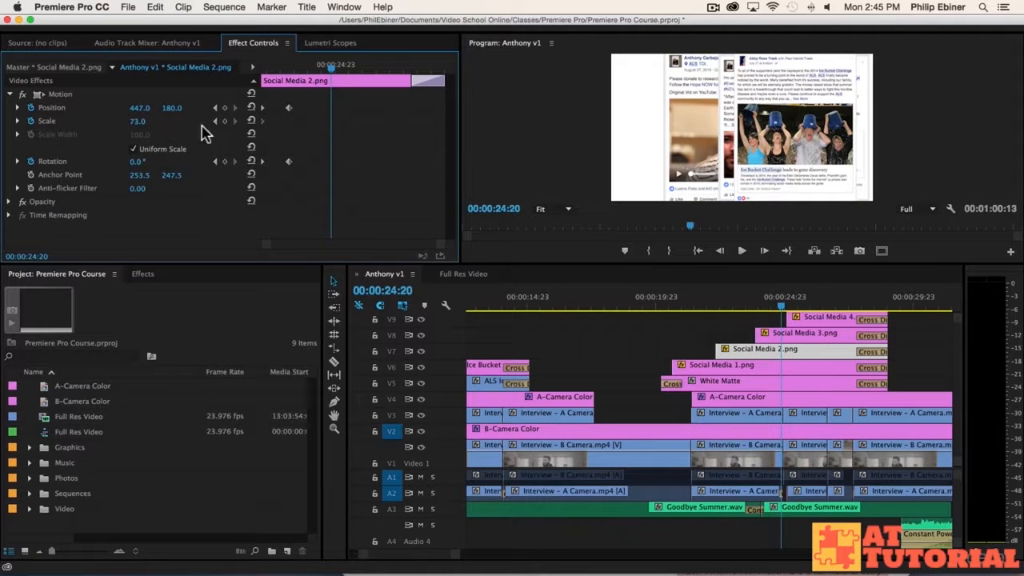
Step: Add a scale keyframe of 80 at the end of Social Media 2.png
click(143, 120)
text(8)
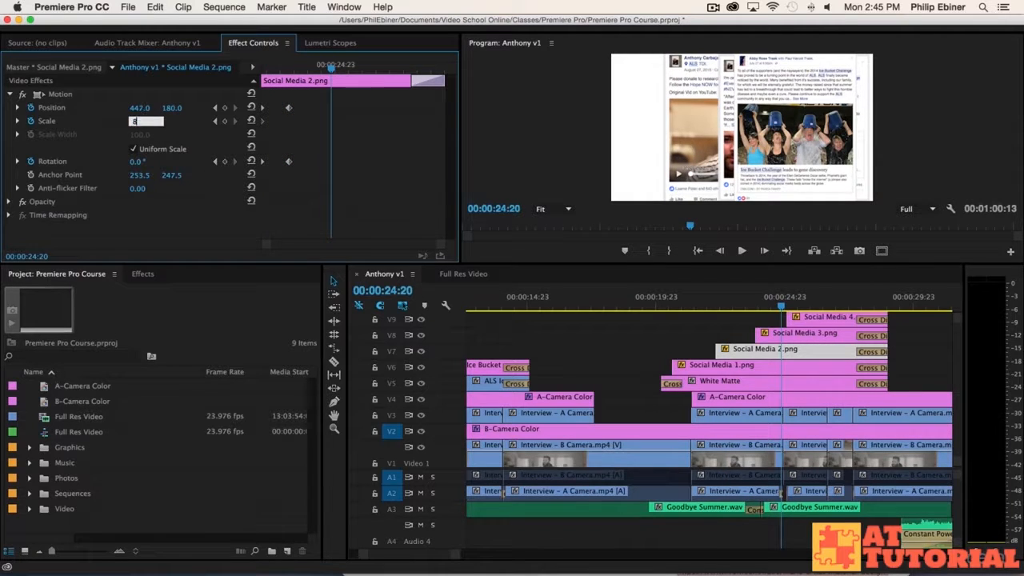
text(0)
key(Return)
drag(331, 122, 656, 133)
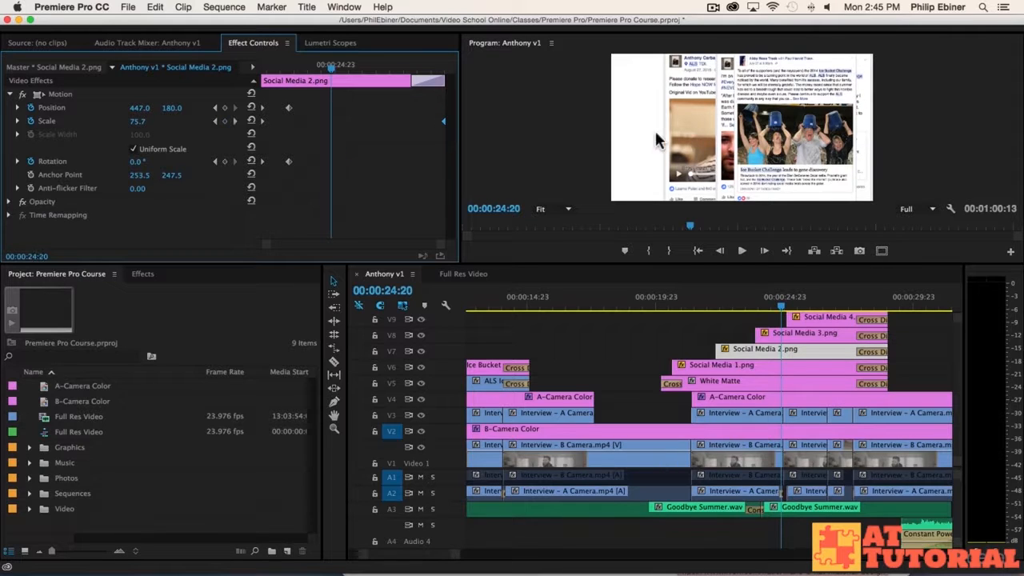
drag(324, 68, 241, 152)
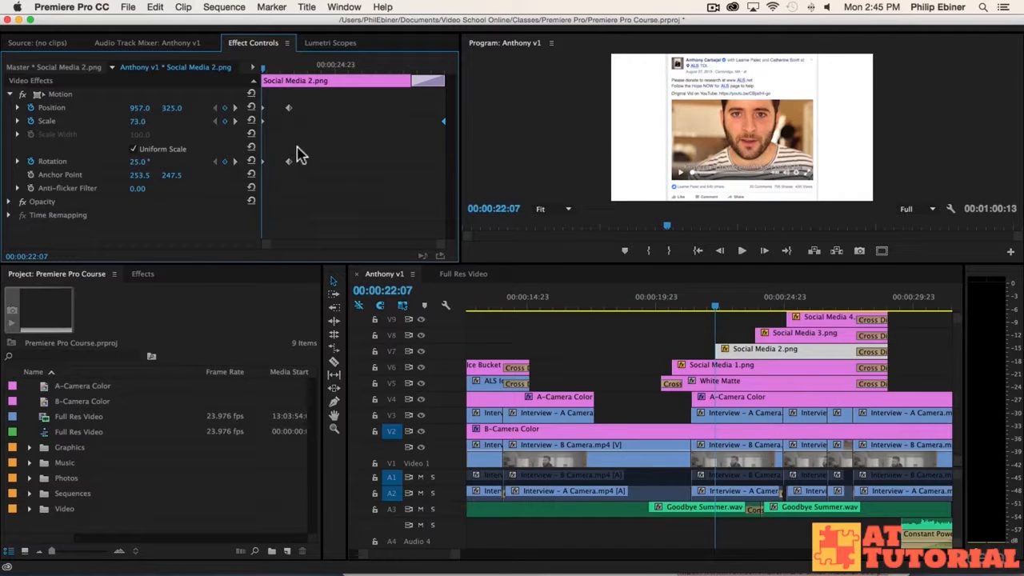
Step: Give the Position and Rotation keyframes Bezier easing and preview the animation
drag(317, 178, 215, 156)
shift+drag(308, 113, 239, 89)
right_click(290, 110)
mouse_move(409, 221)
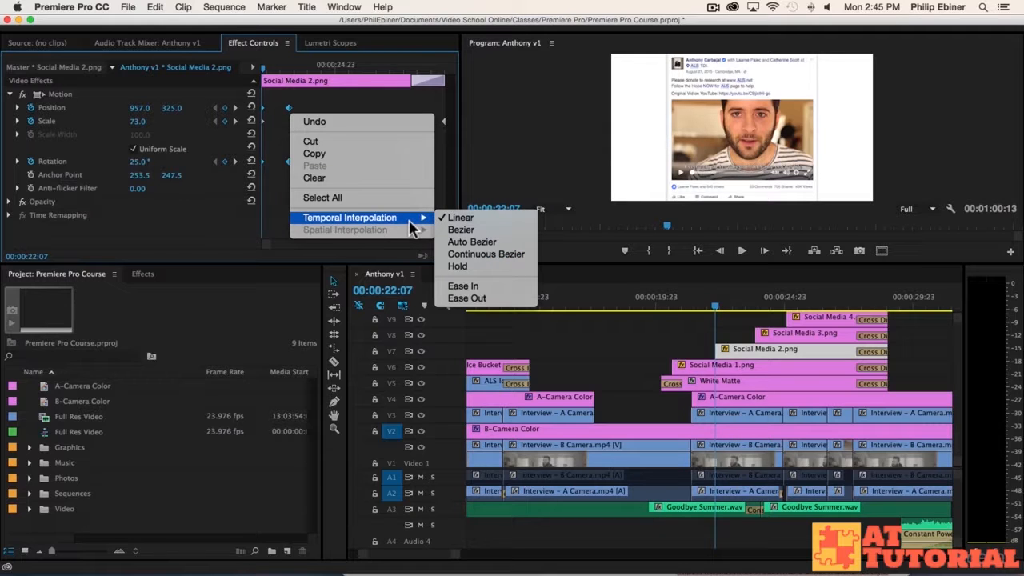
click(461, 230)
key(space)
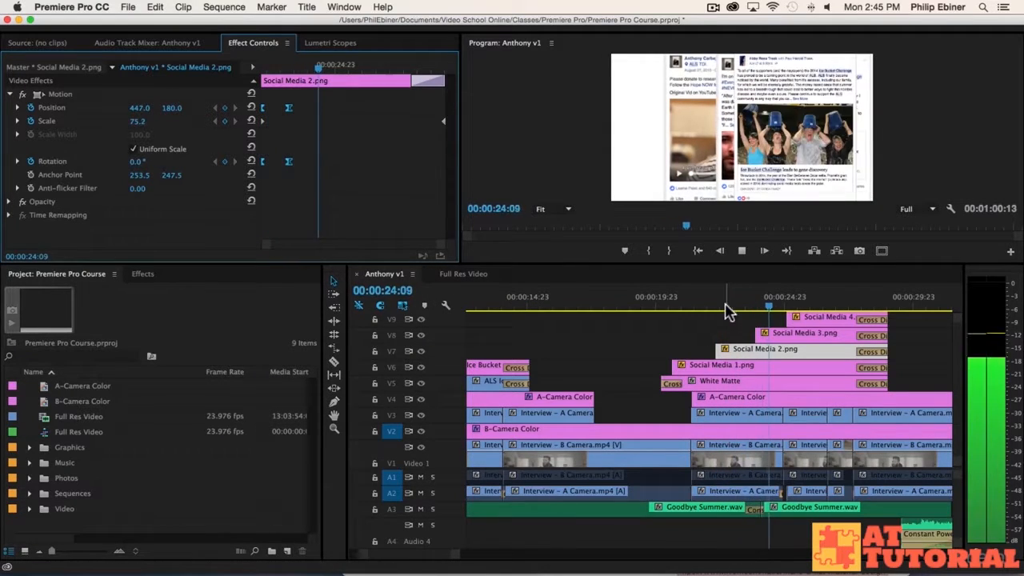
click(704, 308)
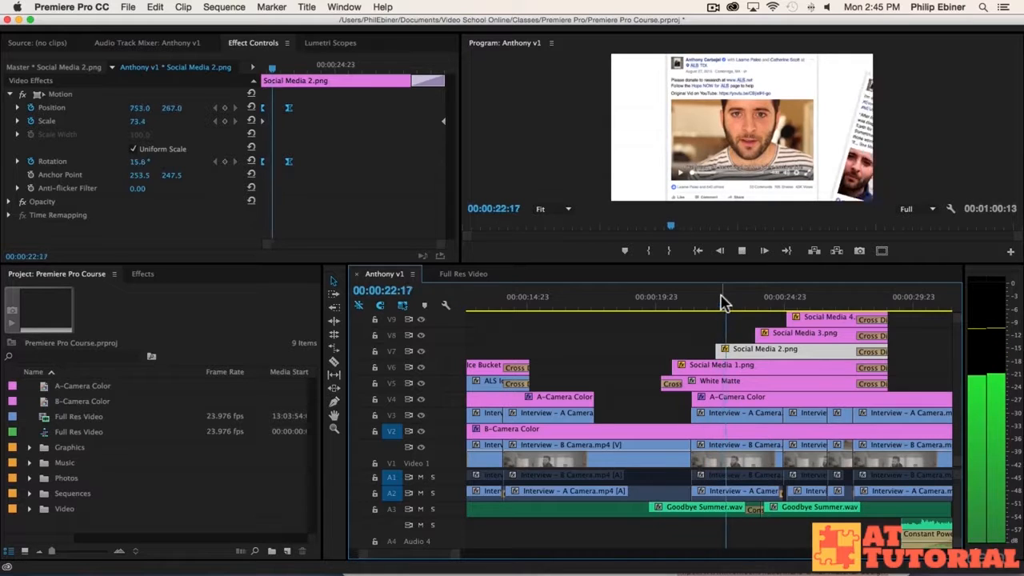
Step: Slide Social Media 2.png's Position and Rotation keyframes earlier and replay the retimed animation
drag(722, 298, 697, 304)
click(704, 317)
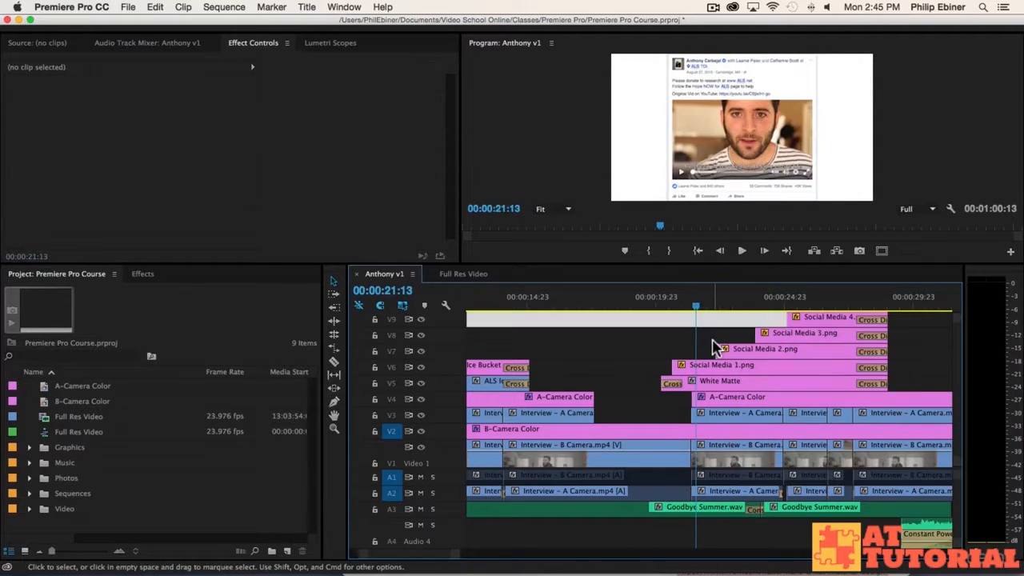
click(724, 308)
click(729, 349)
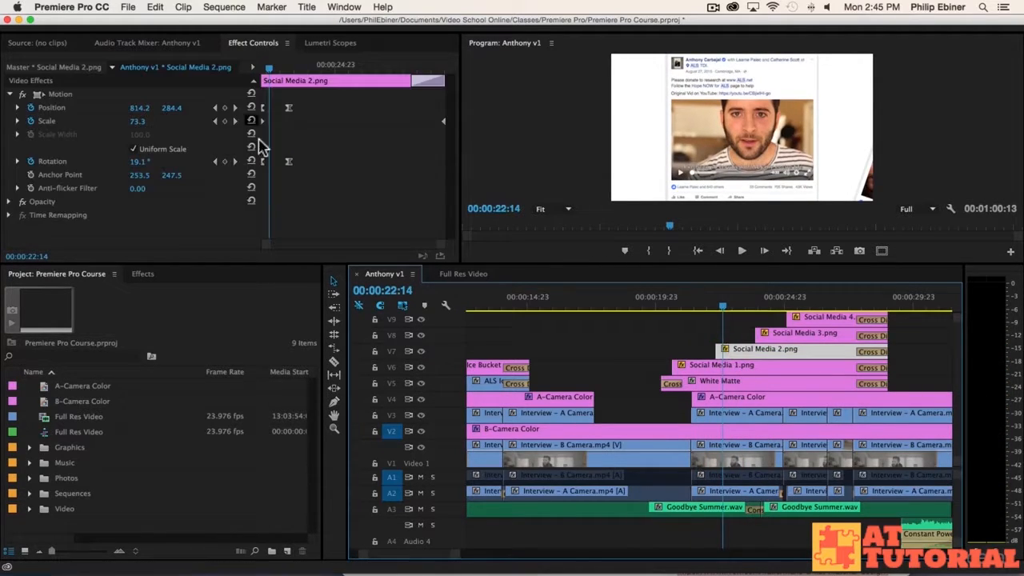
drag(288, 114, 280, 113)
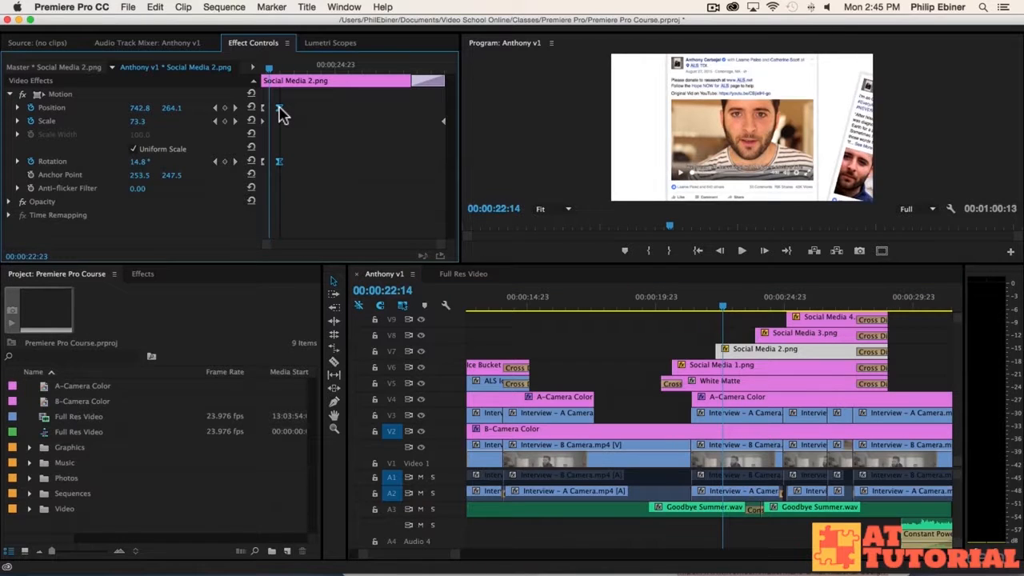
key(space)
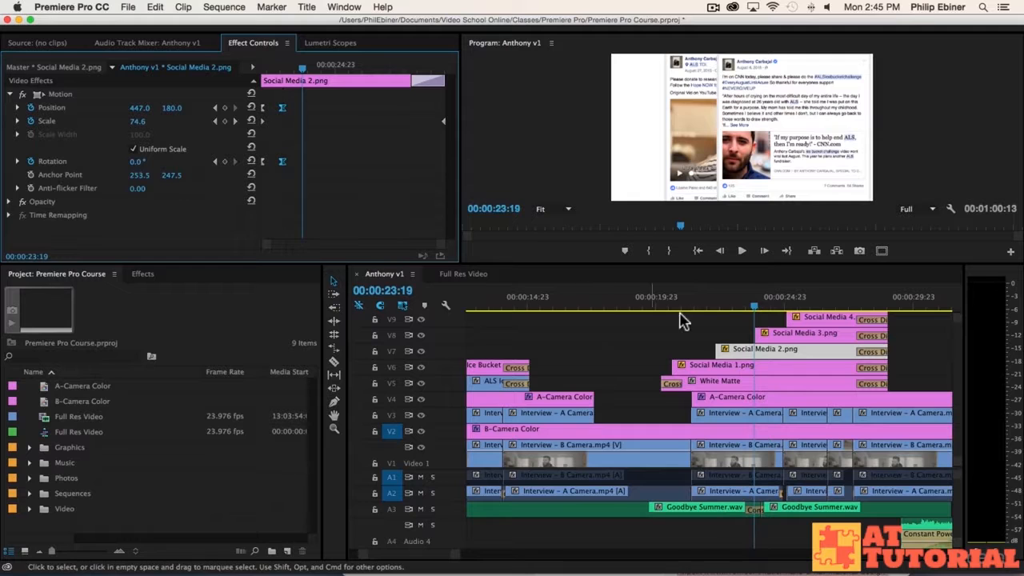
click(718, 309)
key(space)
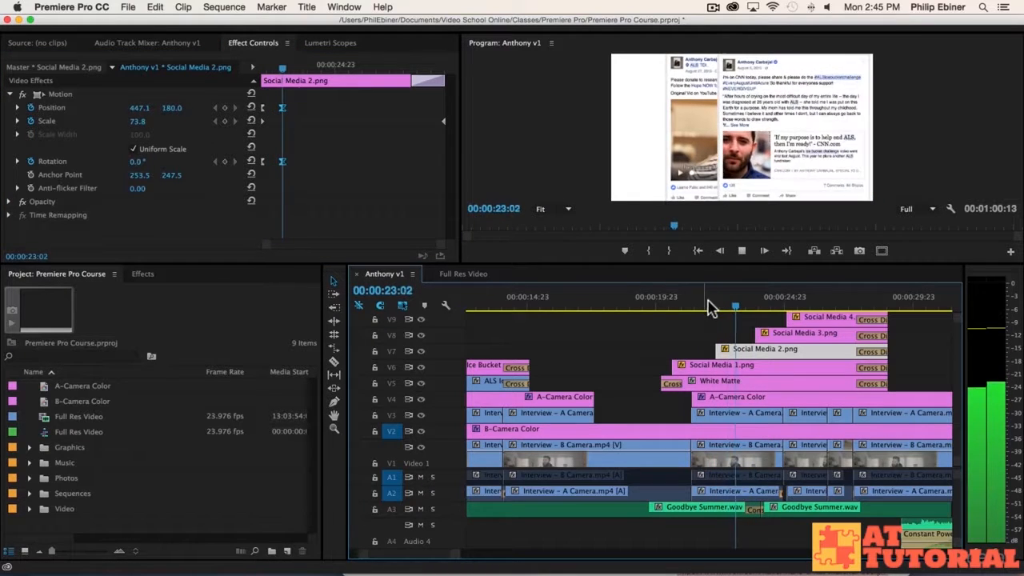
key(space)
Step: Trim Social Media 3.png to start 3 frames earlier
click(724, 335)
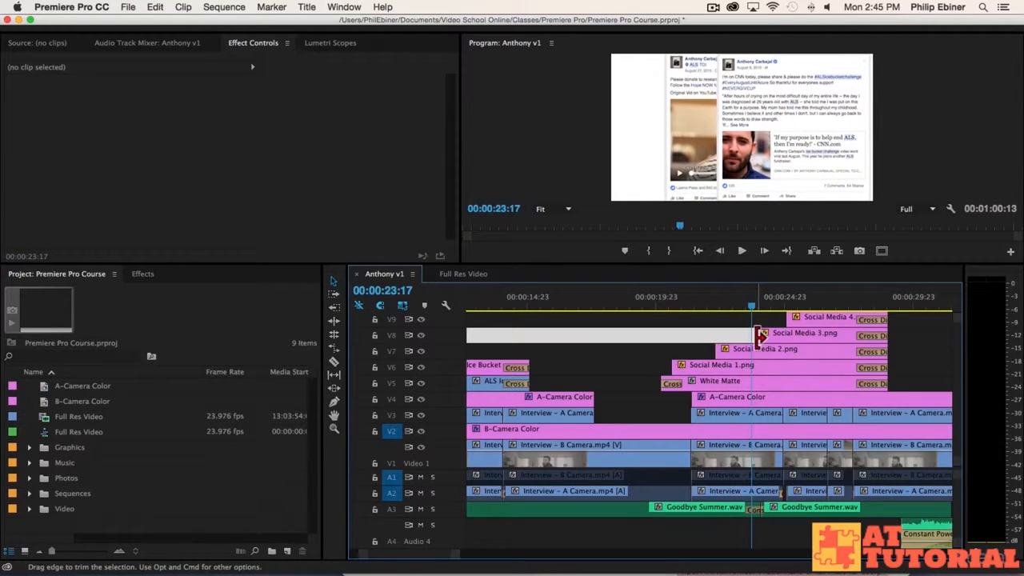
drag(758, 336, 755, 336)
key(space)
key(space)
click(772, 333)
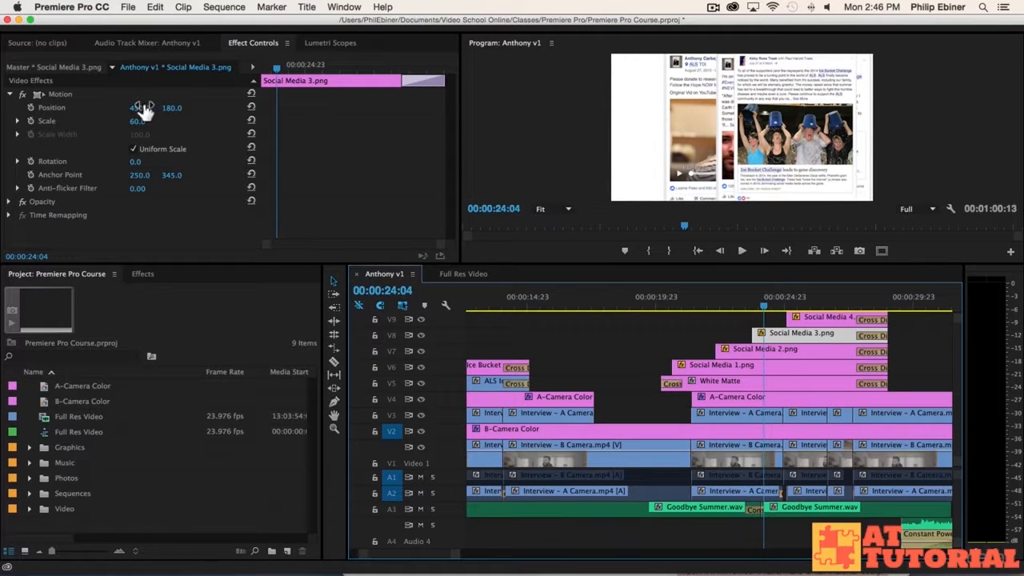
Step: Place Social Media 3 at its resting position 198, 180 and keyframe its Scale and Rotation
drag(141, 107, 36, 108)
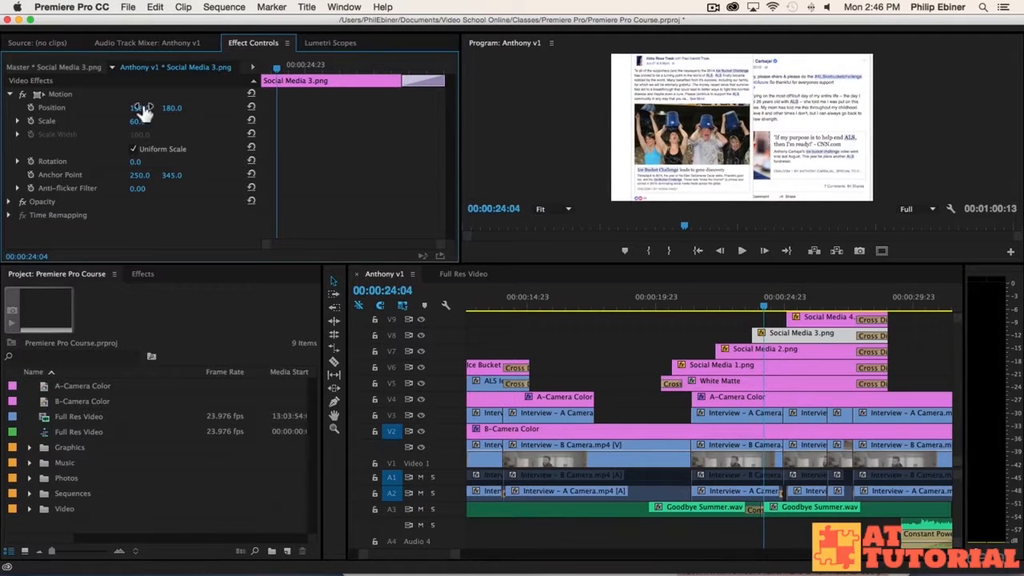
click(31, 121)
click(31, 161)
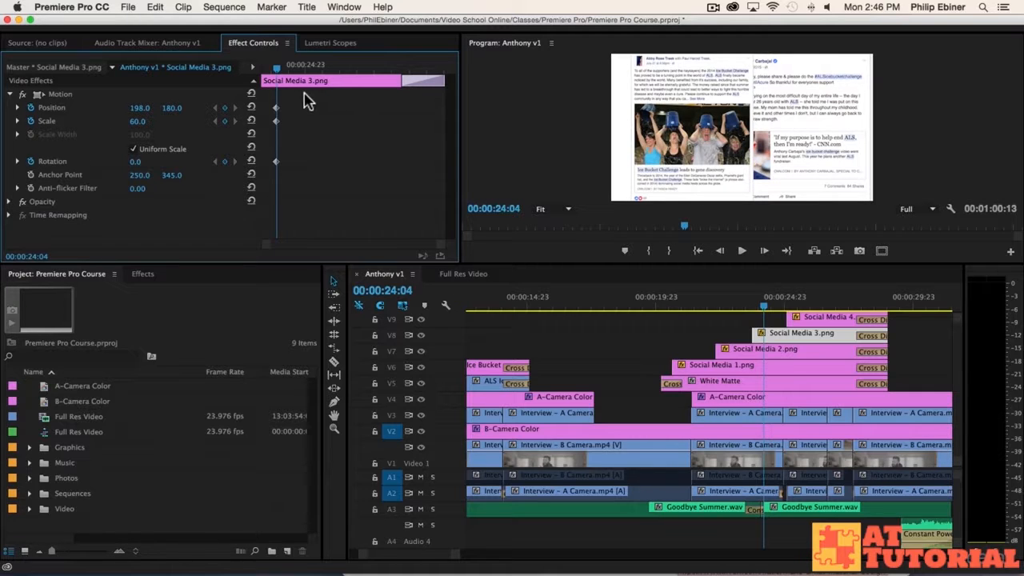
mouse_move(270, 68)
mouse_down()
mouse_move(279, 67)
mouse_move(265, 71)
mouse_up()
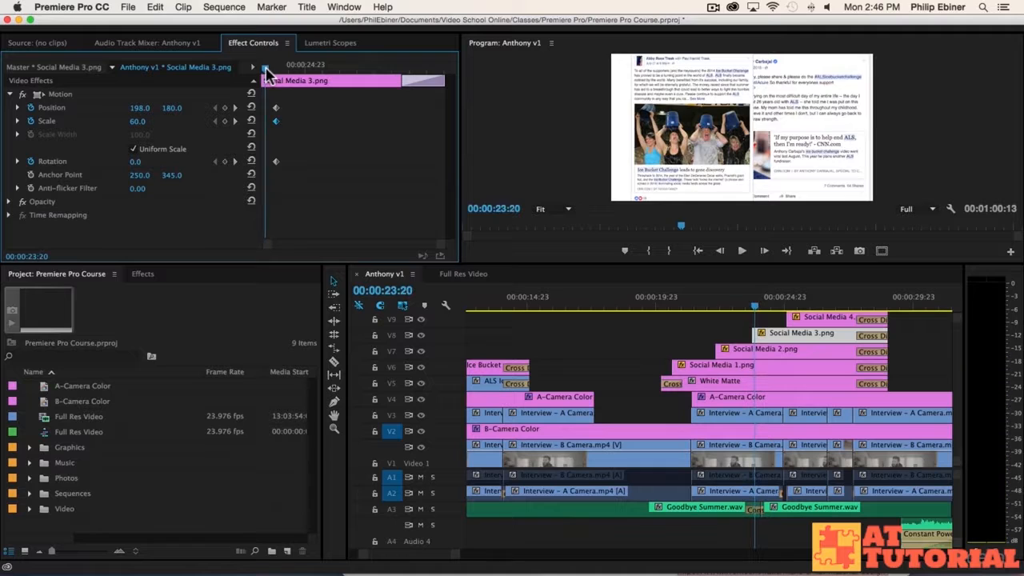
Step: Set the starting pose to -25° rotation at position -329, 283, off-screen left
click(139, 163)
text(-2)
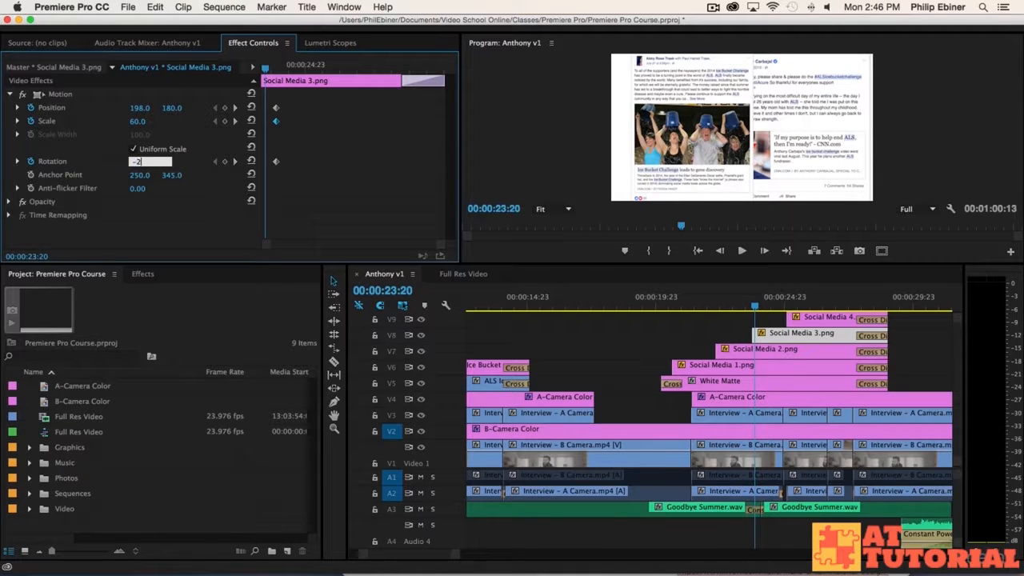
text(5)
key(Return)
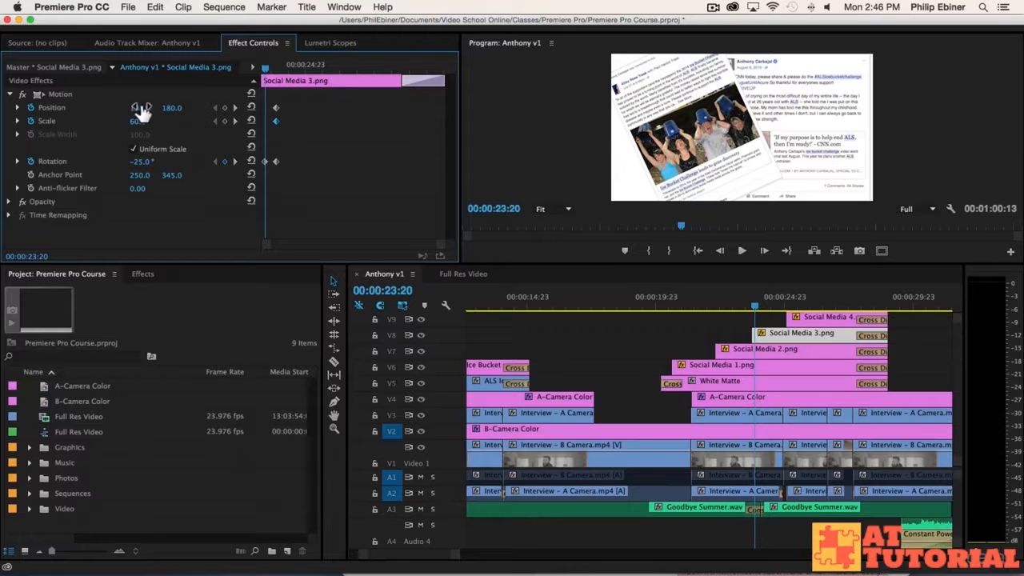
drag(136, 108, 205, 122)
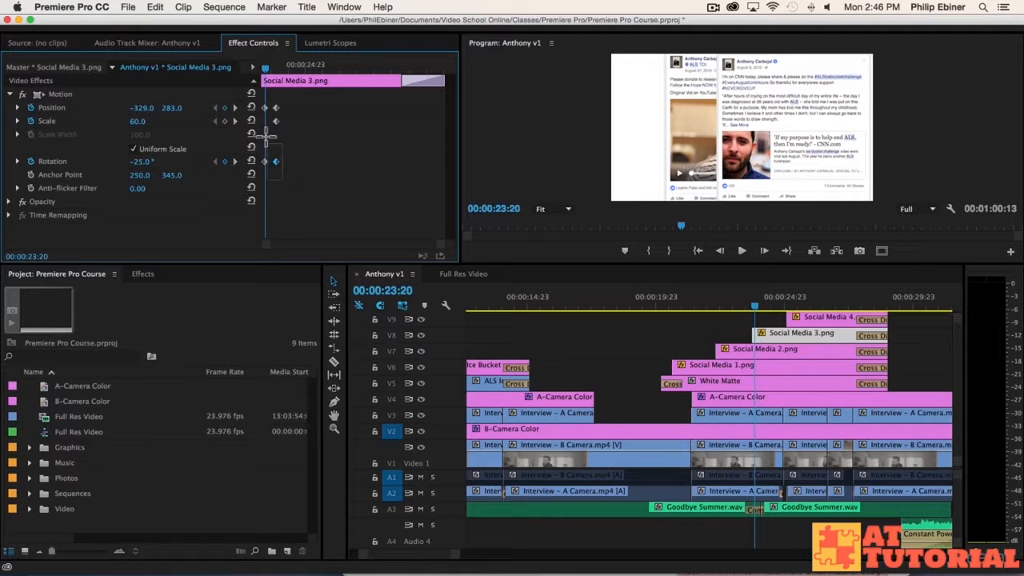
Step: Delete the stray Scale keyframe and move the starting keyframes to the clip's beginning
click(277, 121)
key(Delete)
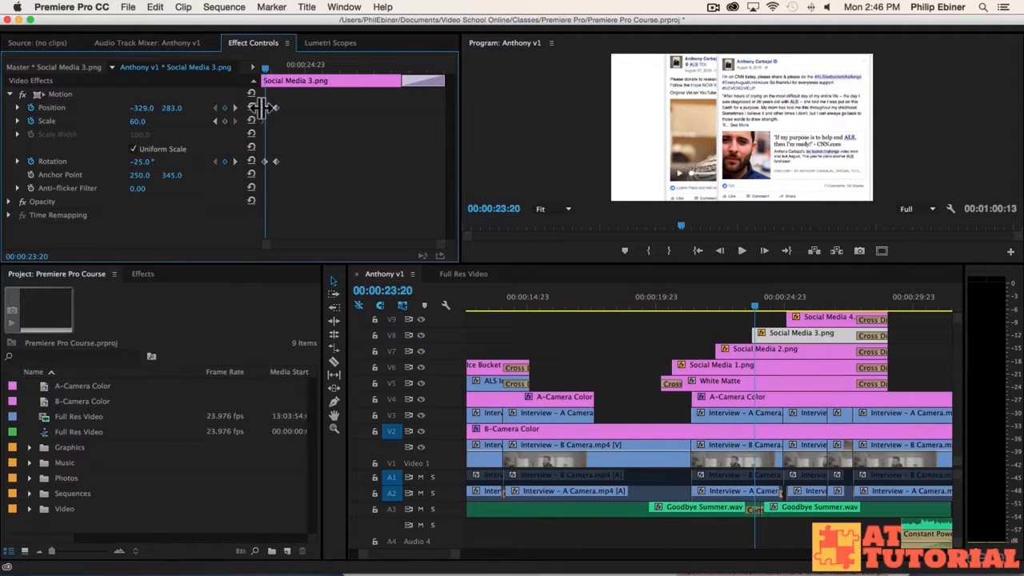
drag(265, 108, 240, 107)
drag(265, 161, 240, 162)
click(290, 65)
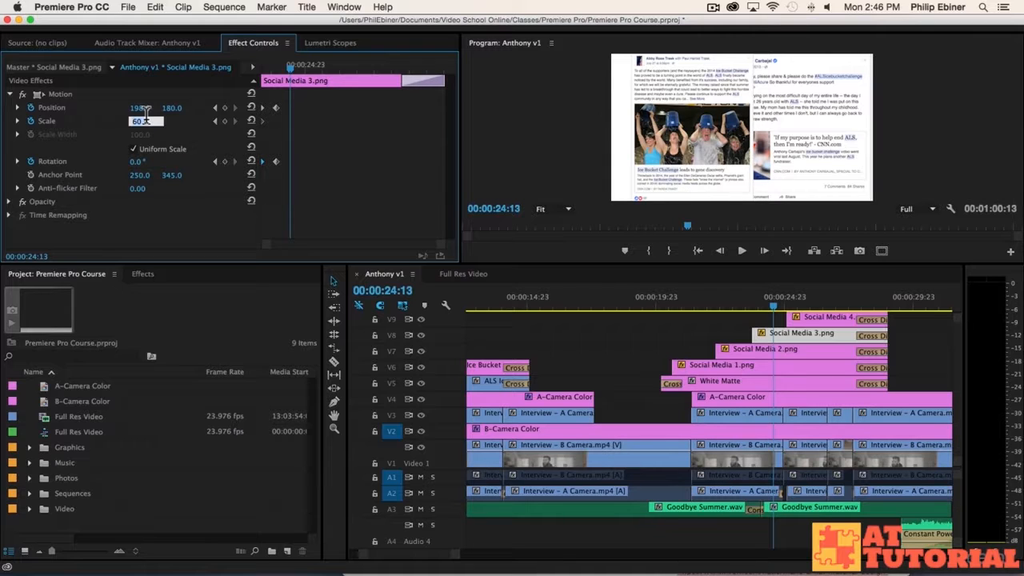
Step: Enter a scale of 68 for Social Media 3, then undo it
text(68)
key(Return)
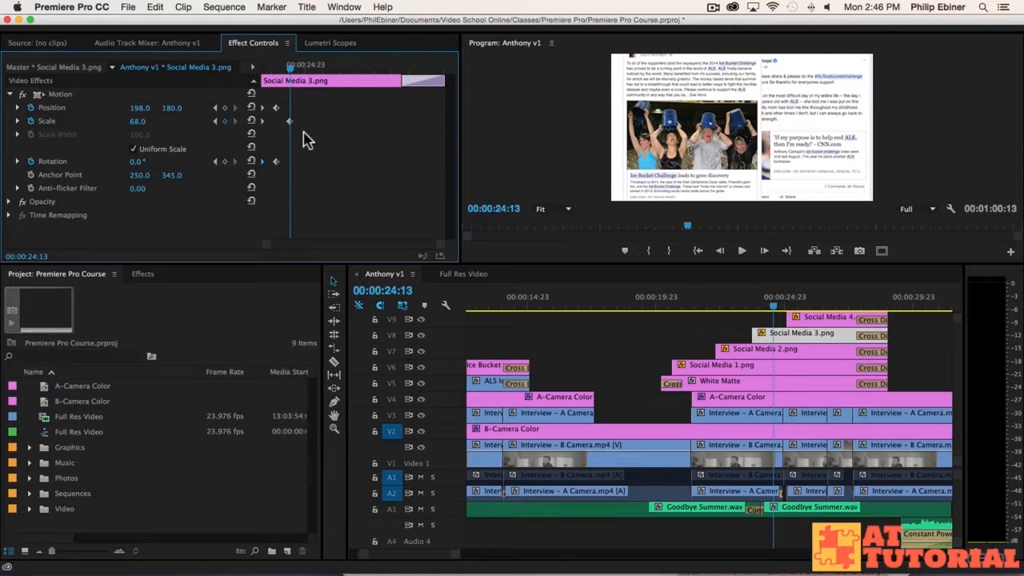
key(super+z)
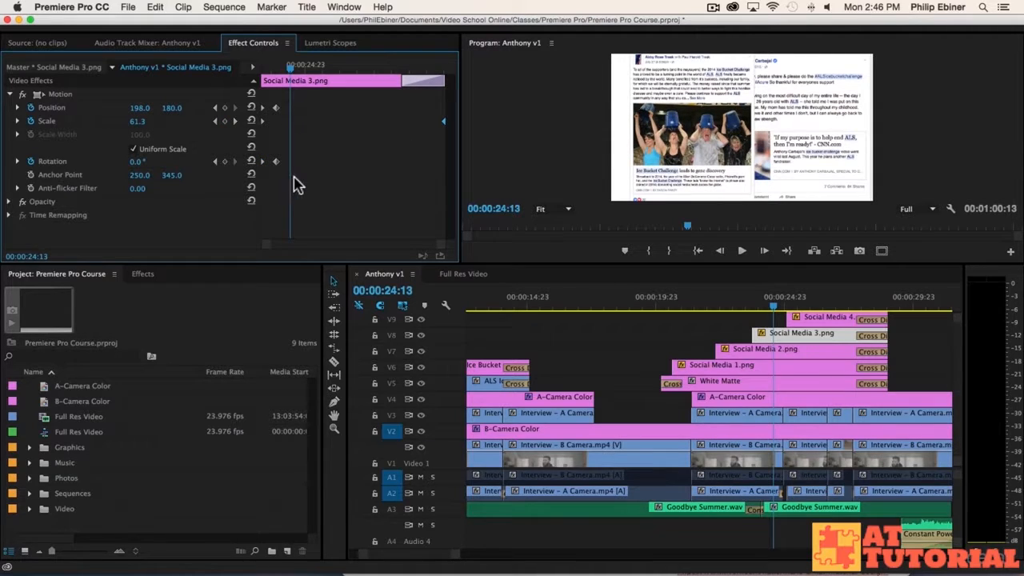
Step: Give Social Media 3's Position and Rotation keyframes Bezier easing and play back the slide-in from 00:00:20:12
drag(290, 177, 240, 154)
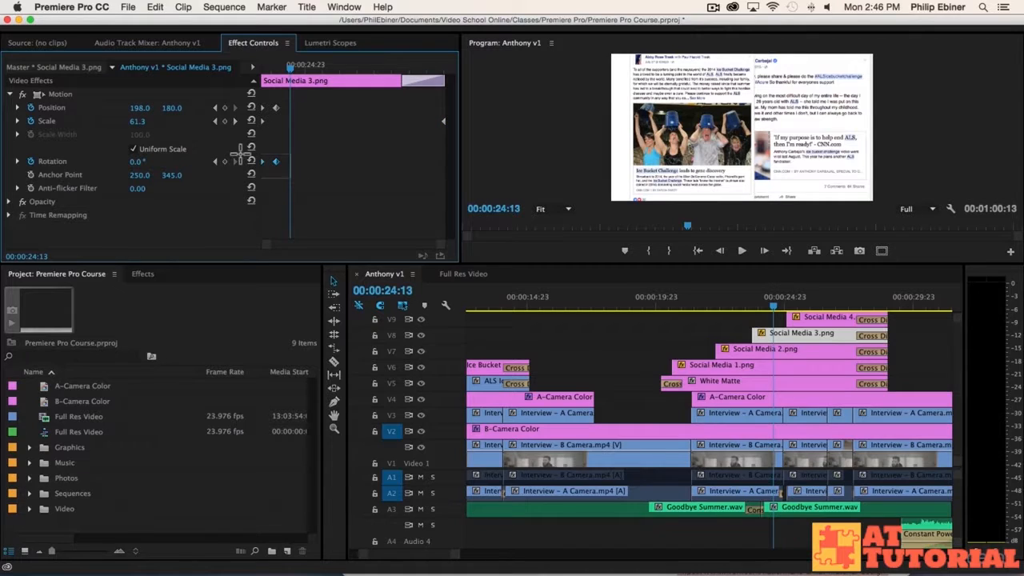
drag(251, 99, 236, 102)
right_click(274, 106)
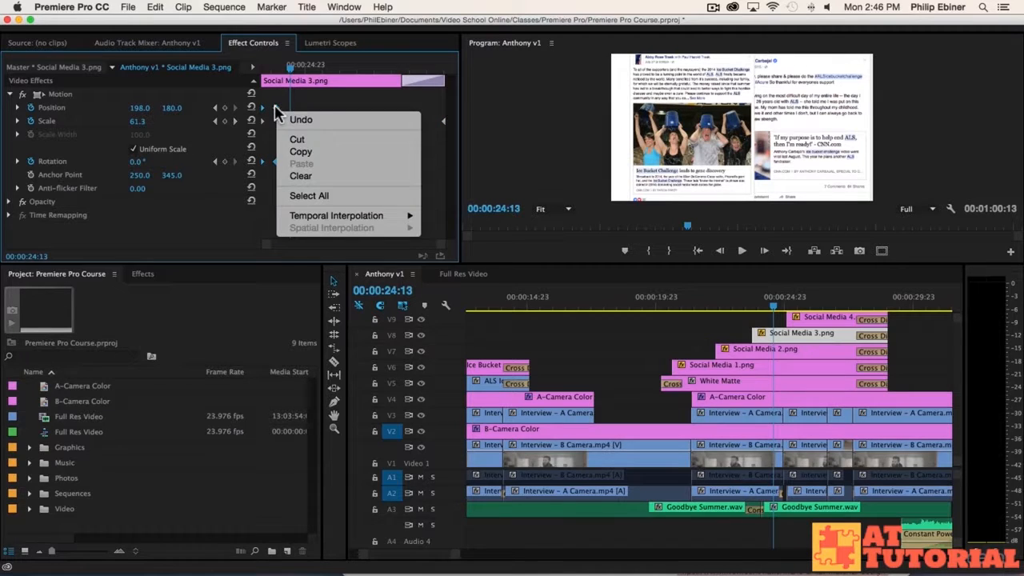
mouse_move(331, 219)
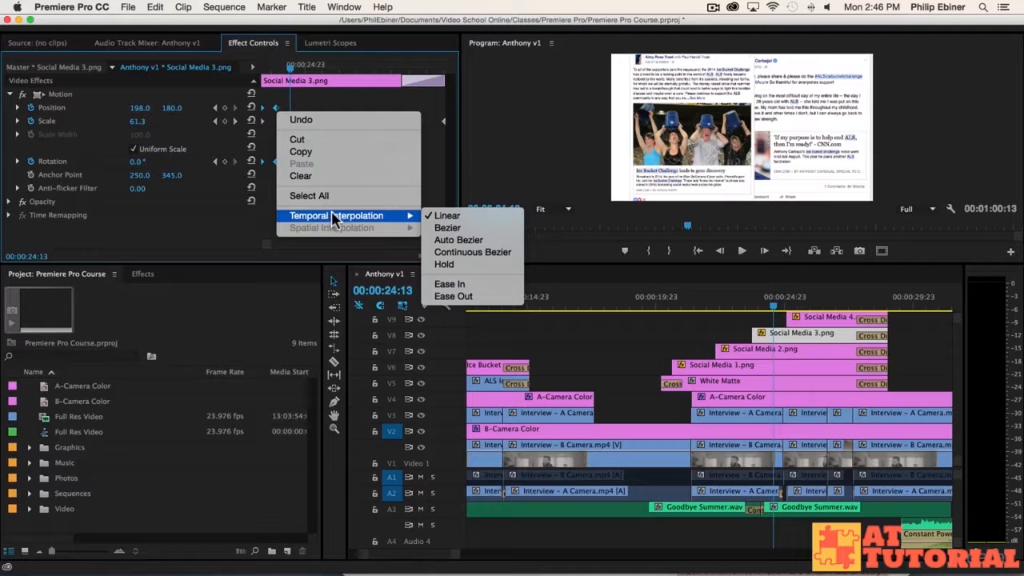
click(450, 228)
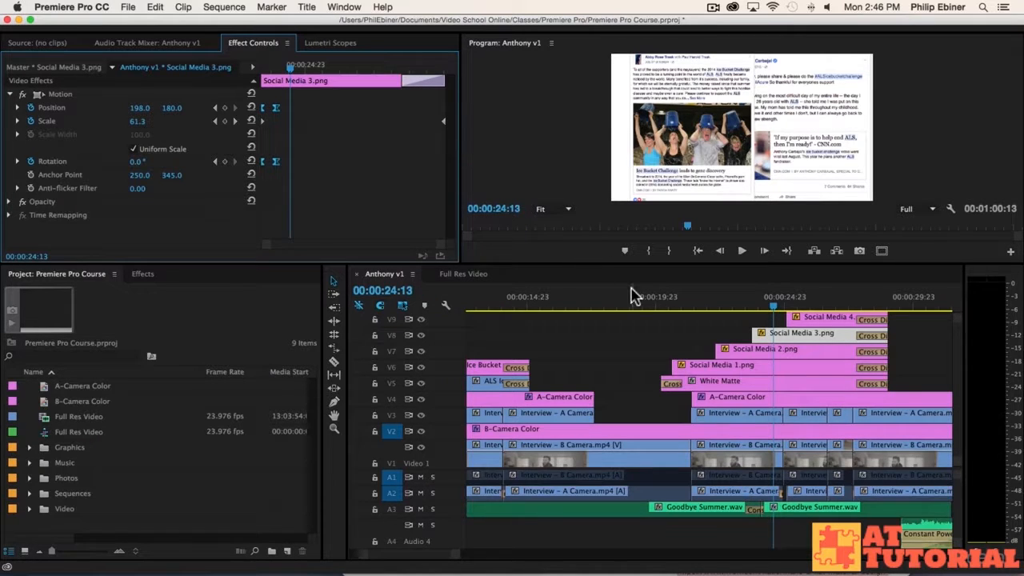
drag(770, 298, 672, 303)
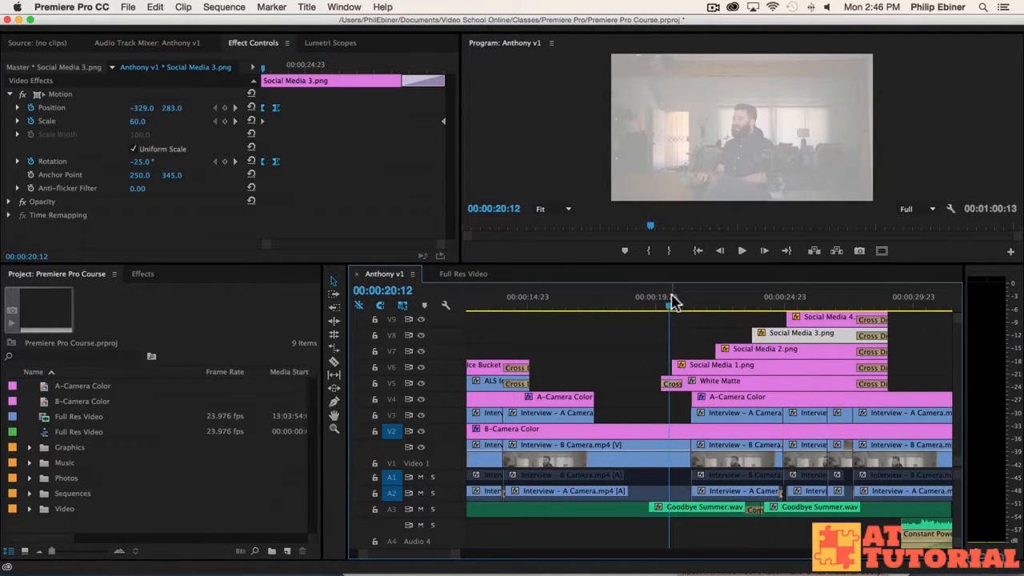
key(space)
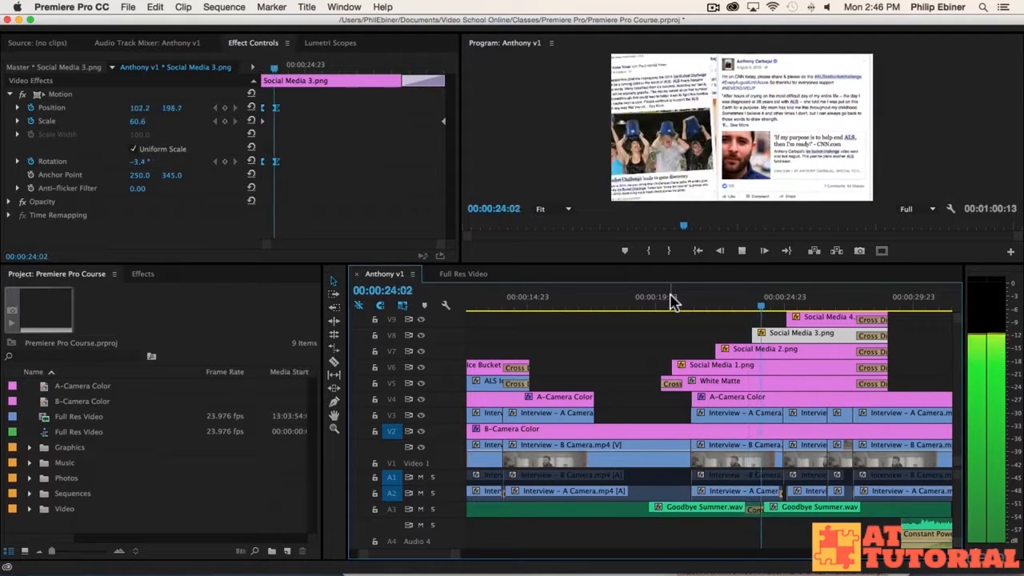
drag(758, 308, 776, 312)
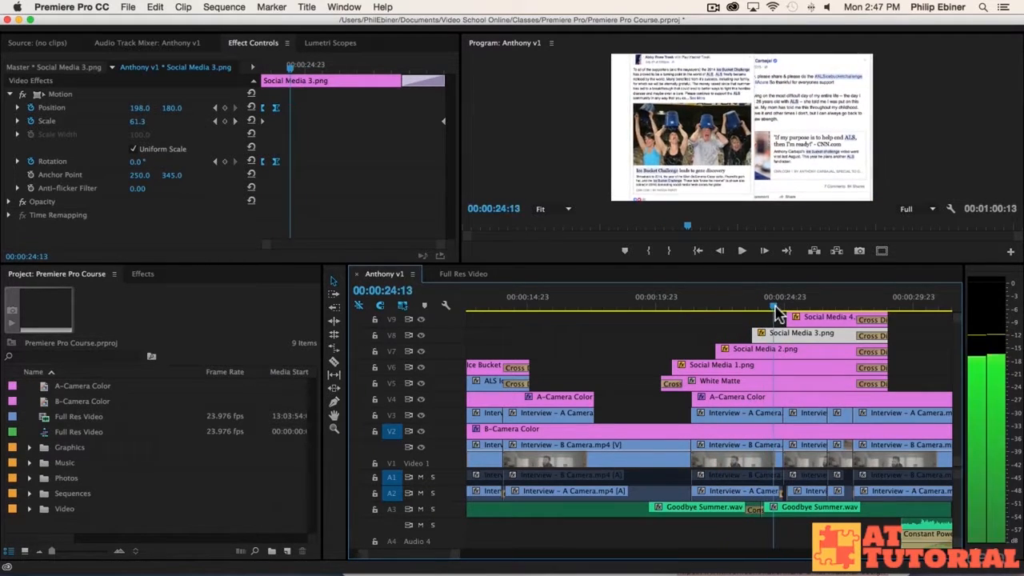
Step: Reselect Social Media 3's keyframes, review the slide-in, and select the Social Media 4 clip
click(745, 321)
click(780, 337)
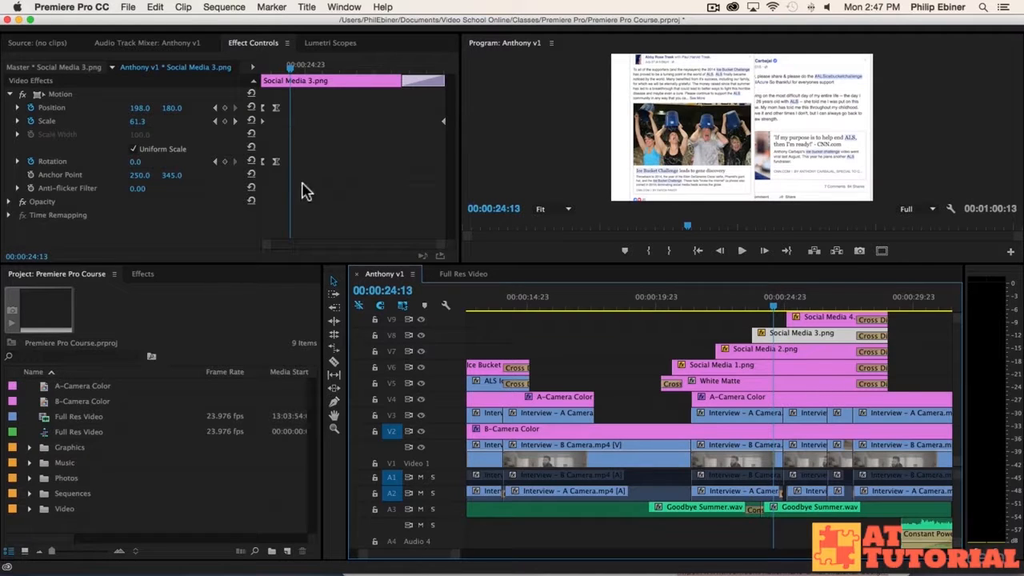
drag(304, 186, 272, 109)
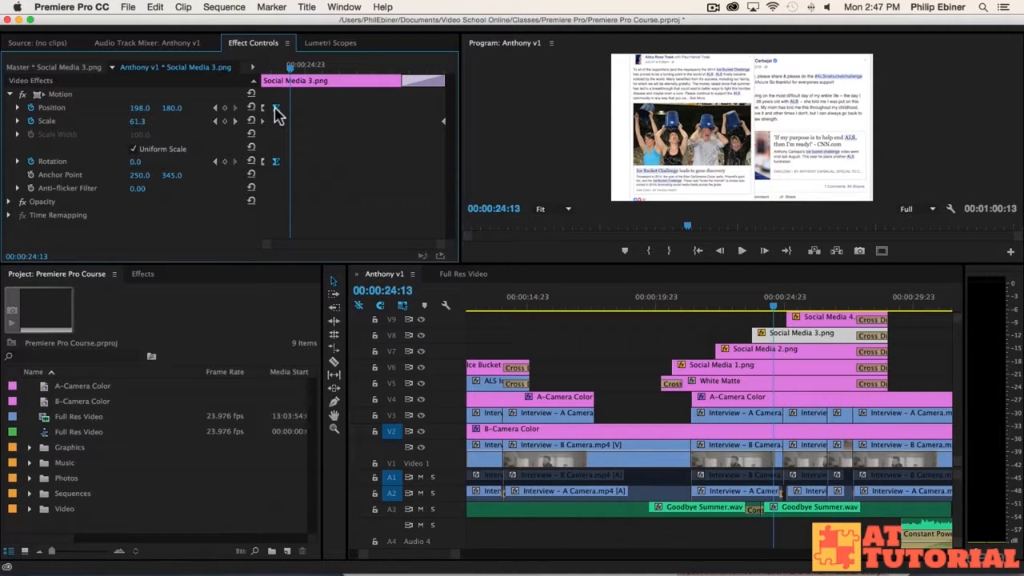
drag(757, 304, 754, 303)
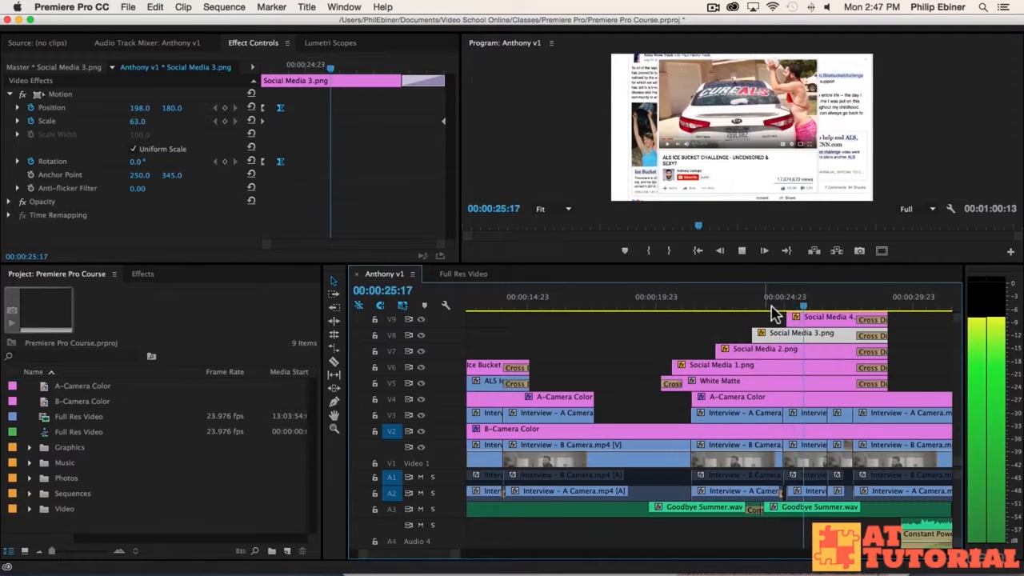
key(space)
drag(787, 304, 789, 304)
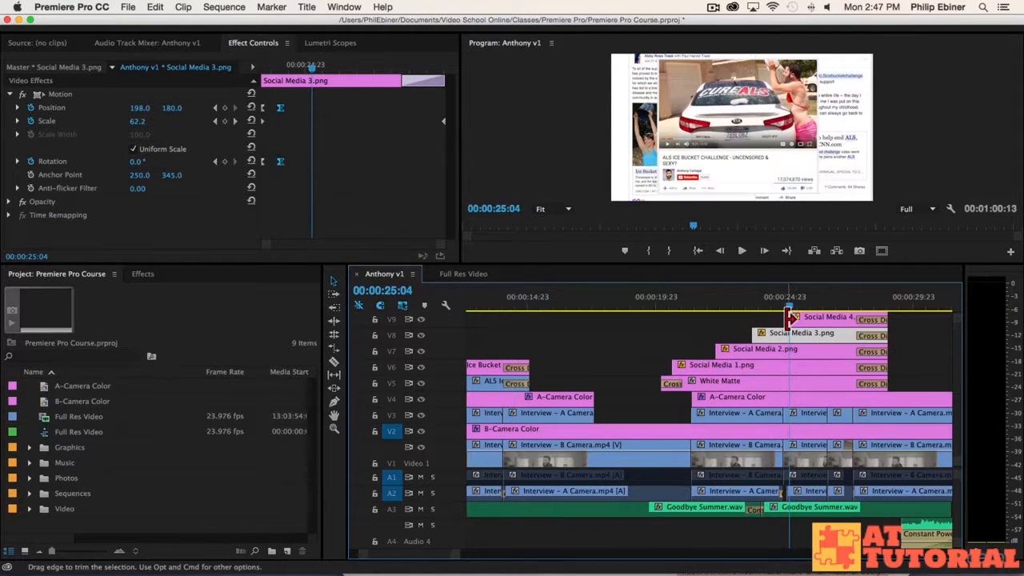
click(792, 318)
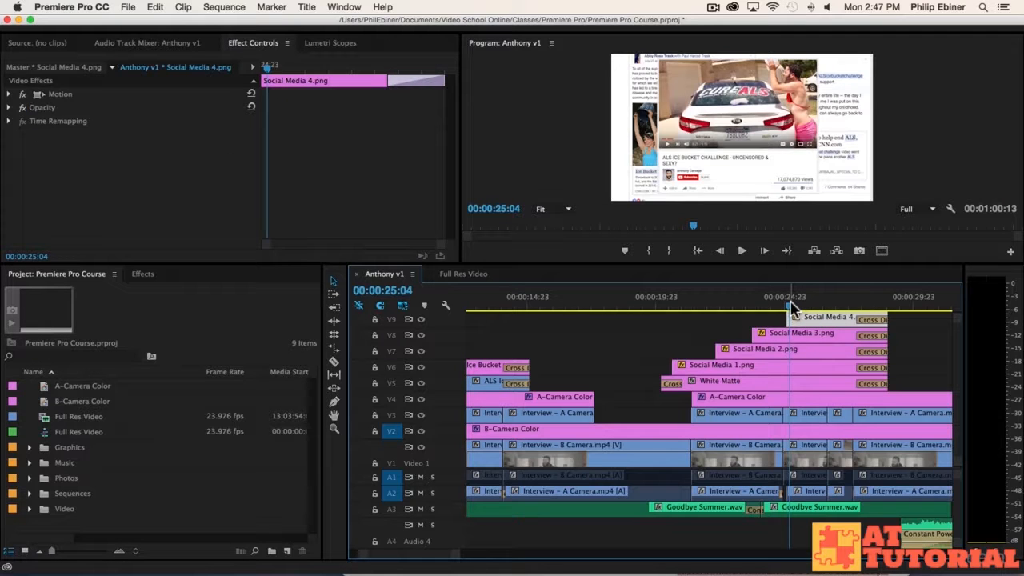
Step: Keyframe Social Media 4's opacity from 0% at 25:01 to 100% at 25:17, then preview the fade-in
drag(789, 301, 785, 304)
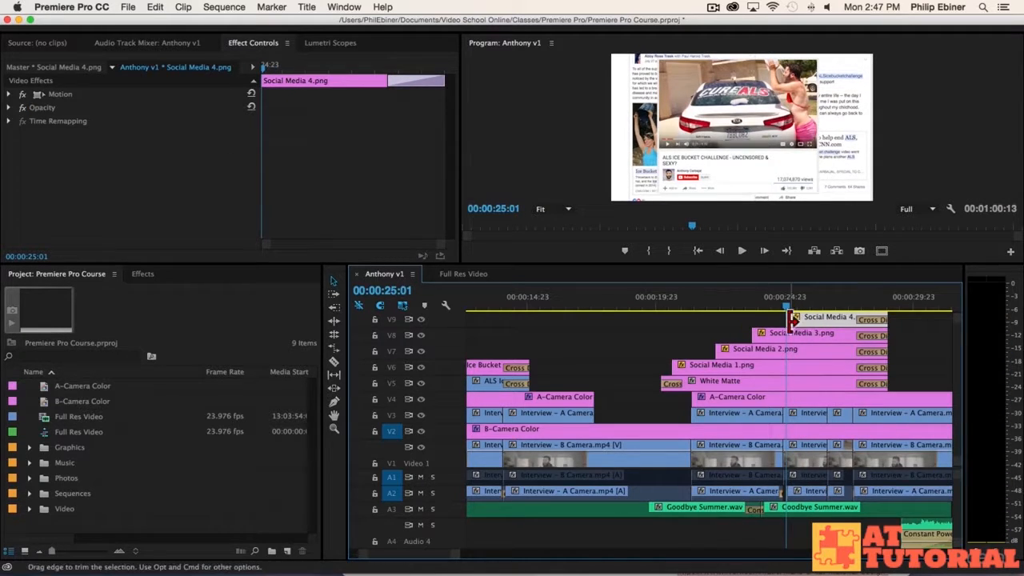
click(10, 108)
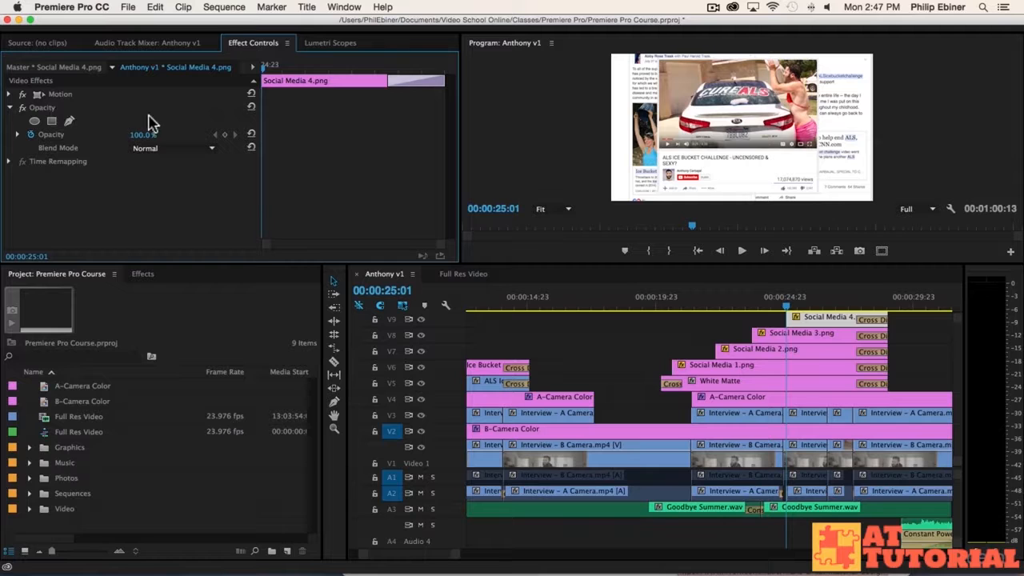
drag(282, 70, 292, 70)
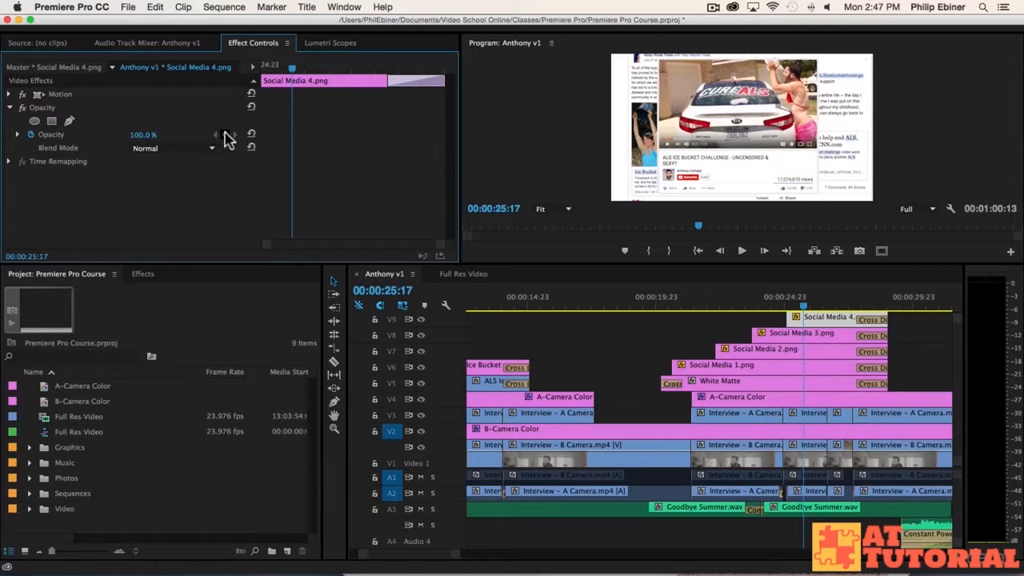
drag(303, 68, 160, 69)
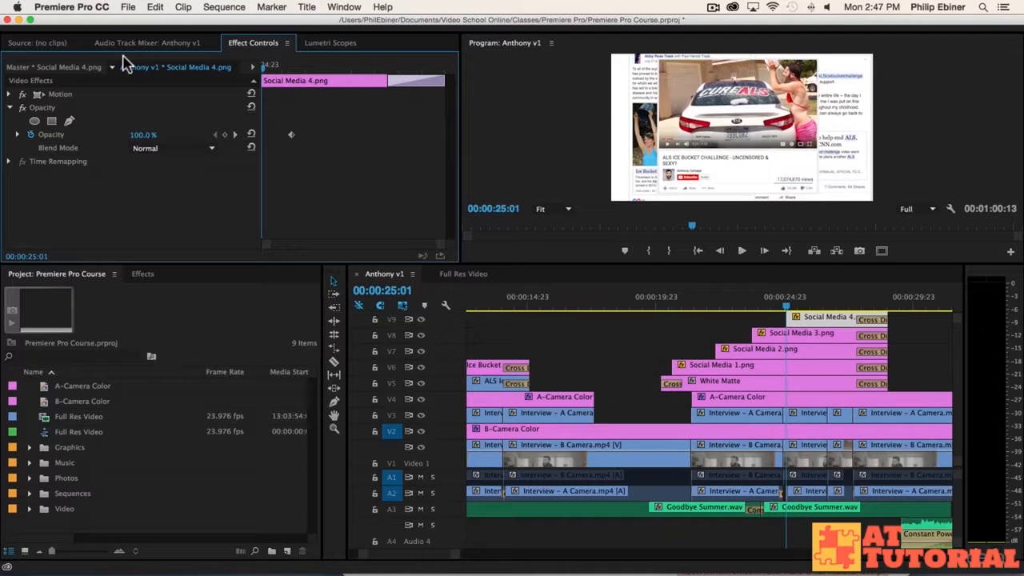
key(space)
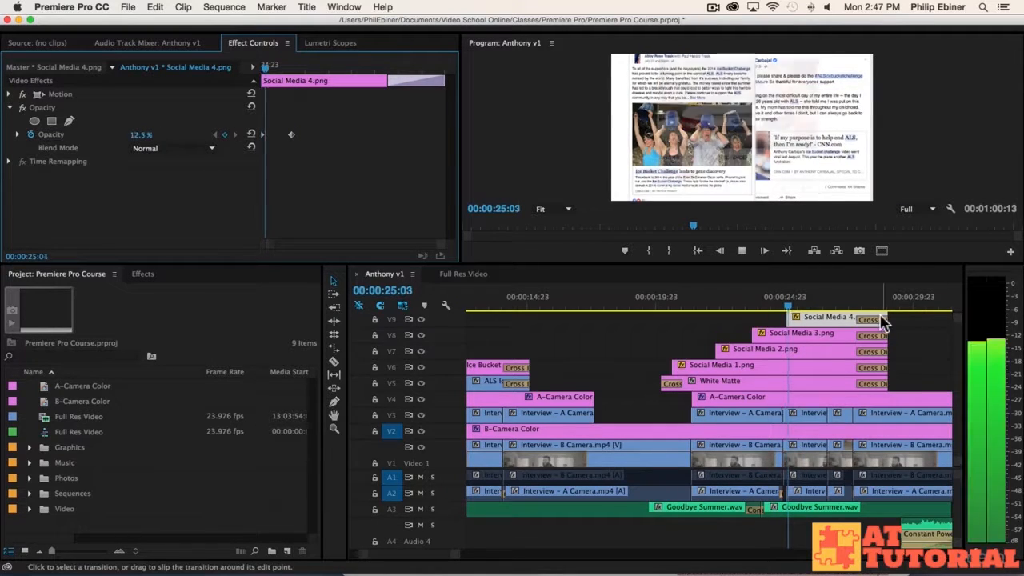
click(793, 302)
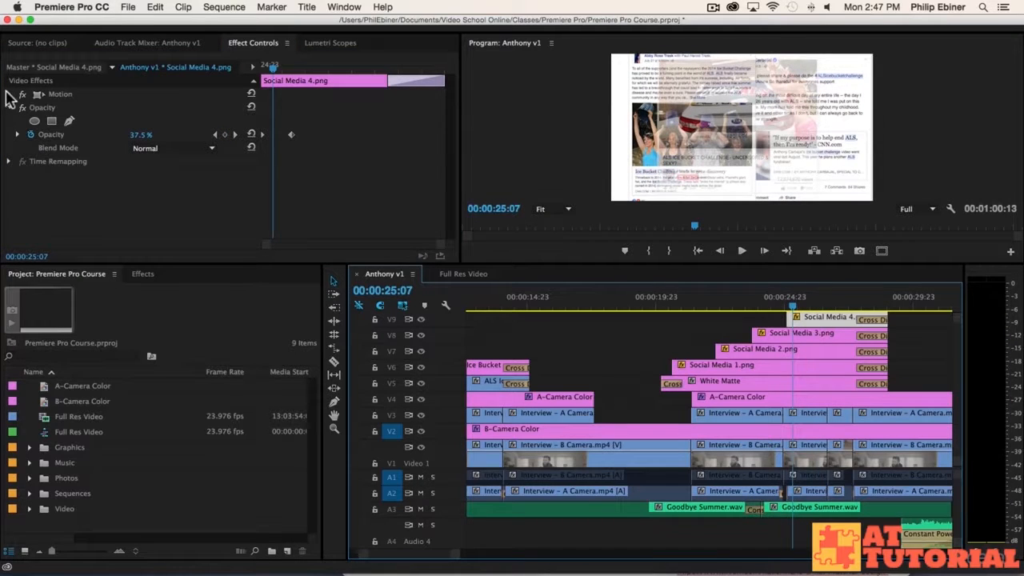
Step: Keyframe Social Media 4's scale growing from 65.3 to 77.3
click(10, 95)
click(827, 307)
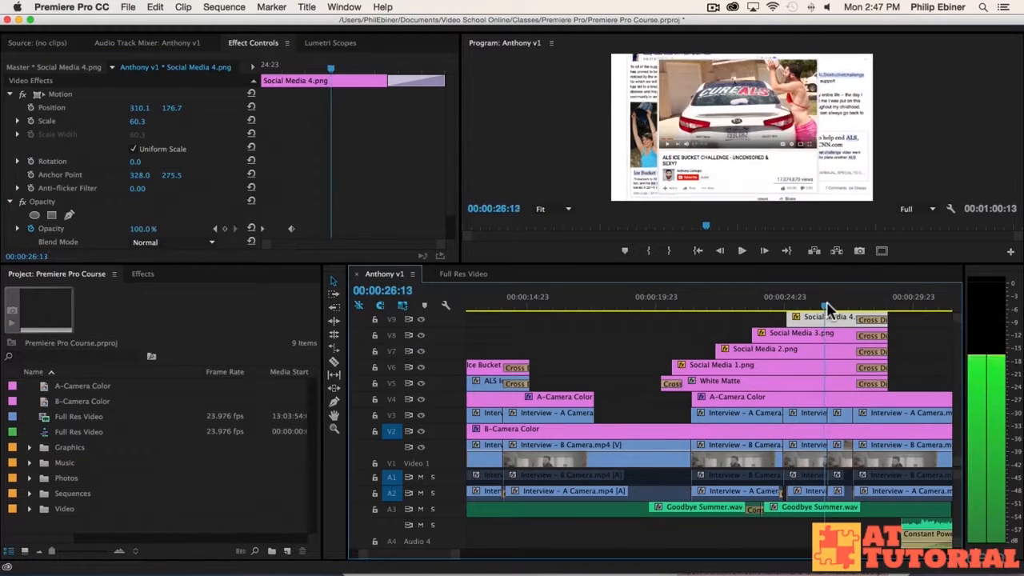
mouse_move(828, 308)
mouse_down()
mouse_move(784, 306)
mouse_move(827, 304)
mouse_up()
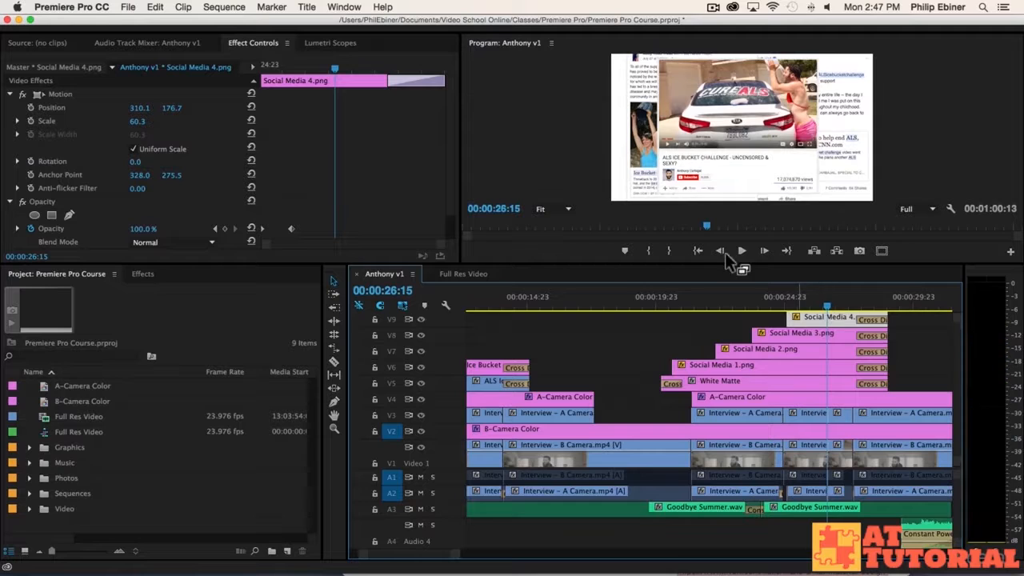
drag(137, 121, 158, 107)
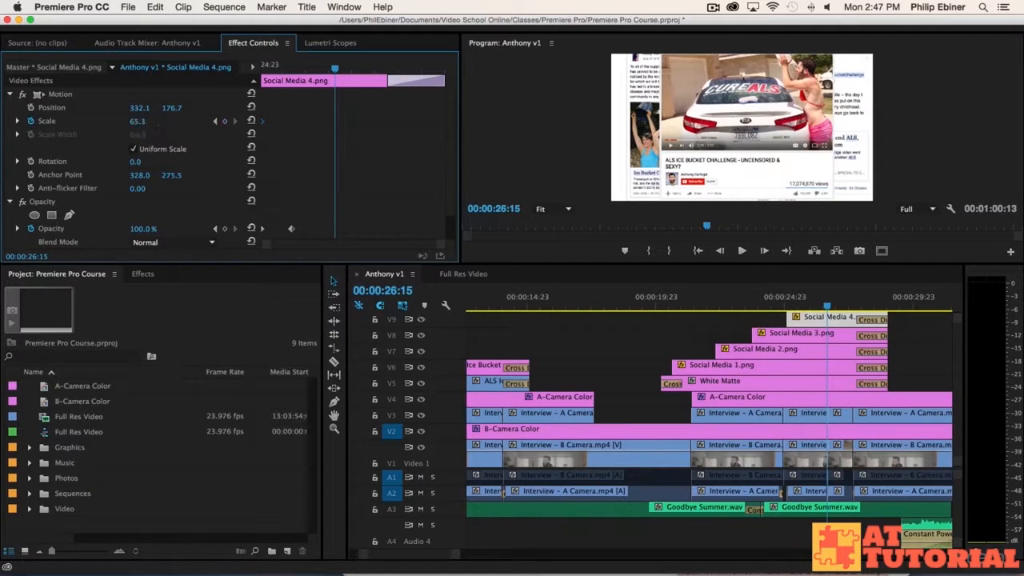
drag(138, 120, 147, 121)
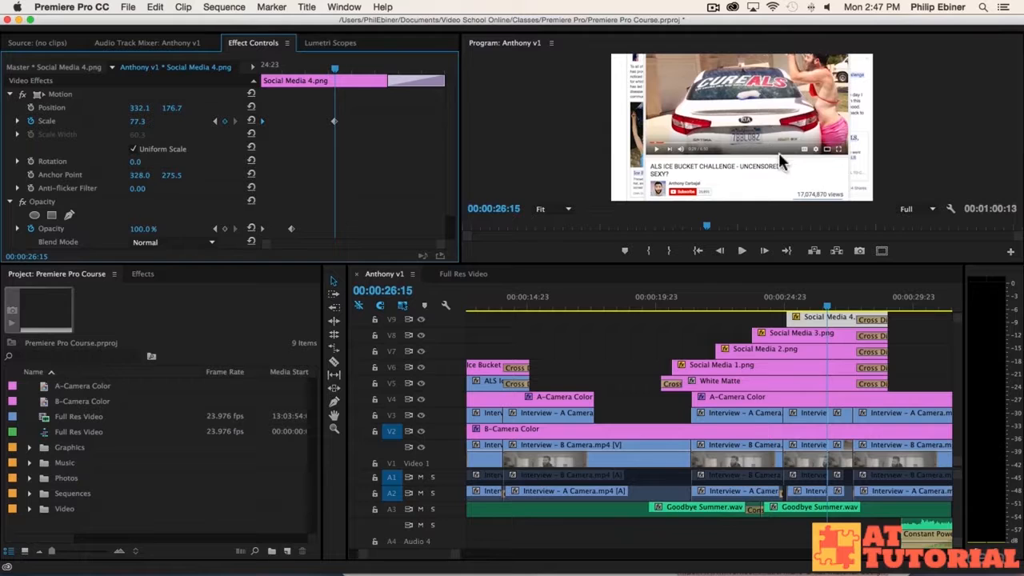
Step: Keyframe Position Y drifting down to 208.7, shift the new keyframes later, and preview
click(30, 107)
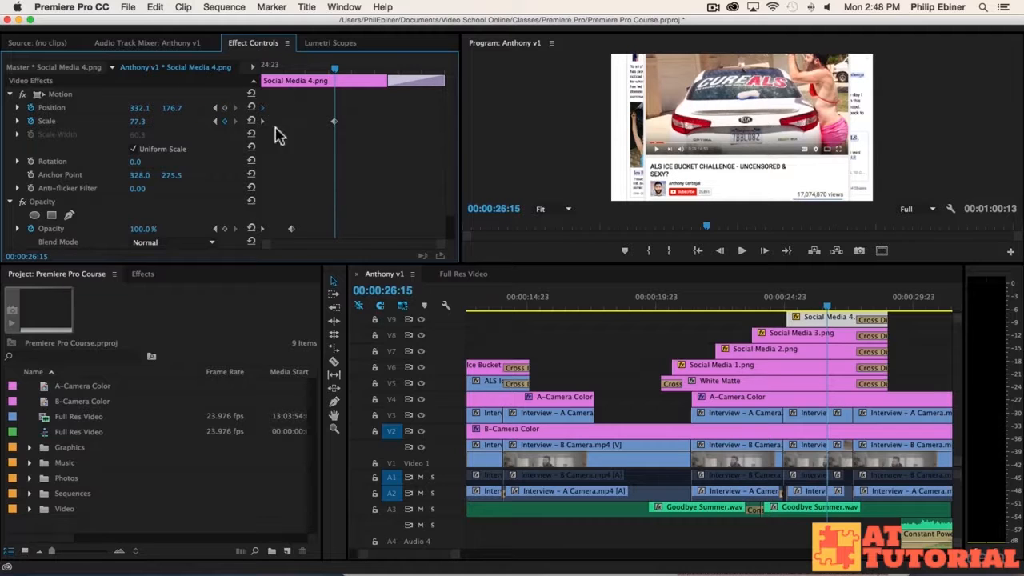
drag(170, 115, 211, 115)
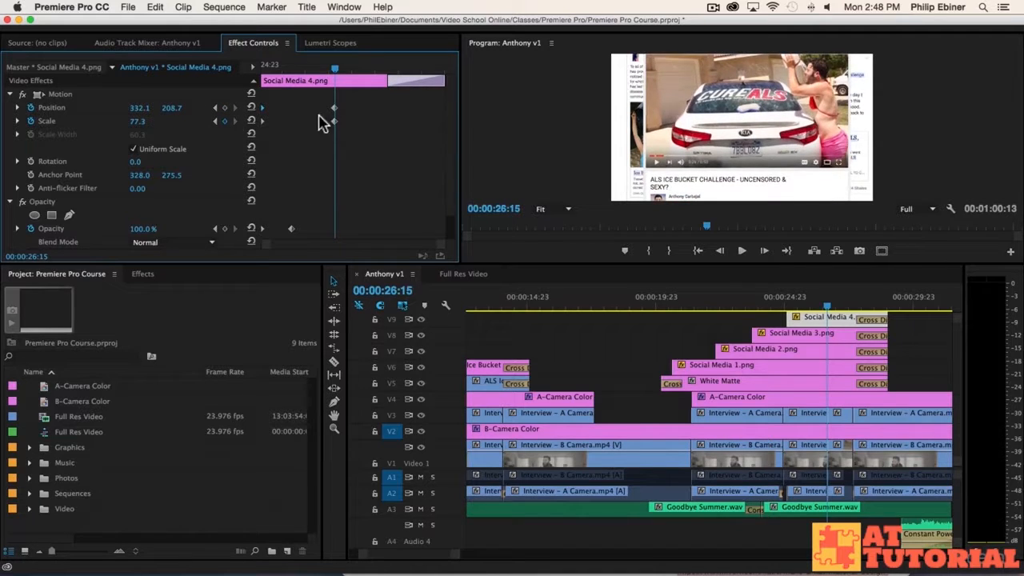
drag(332, 118, 452, 128)
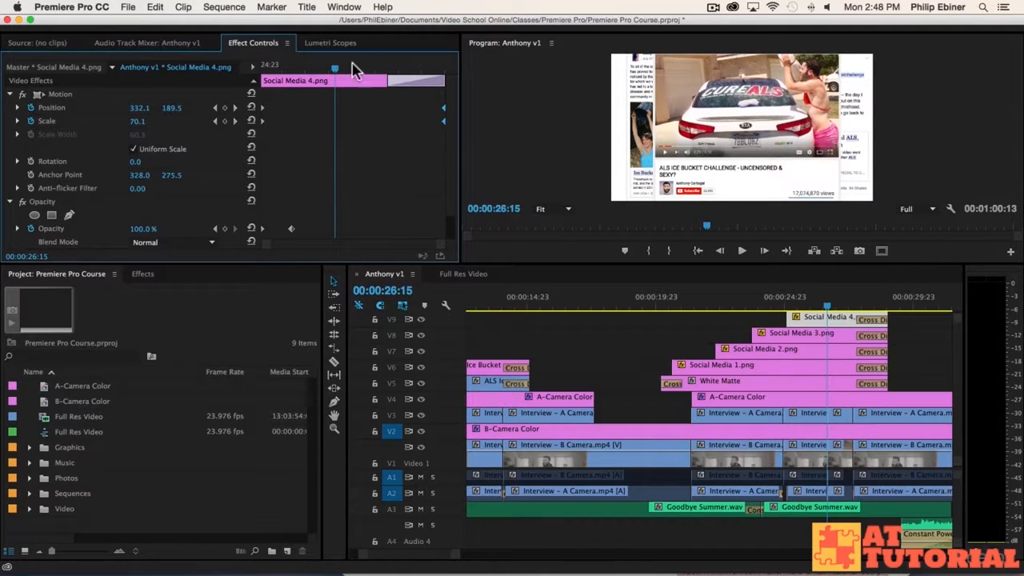
drag(336, 69, 224, 70)
key(space)
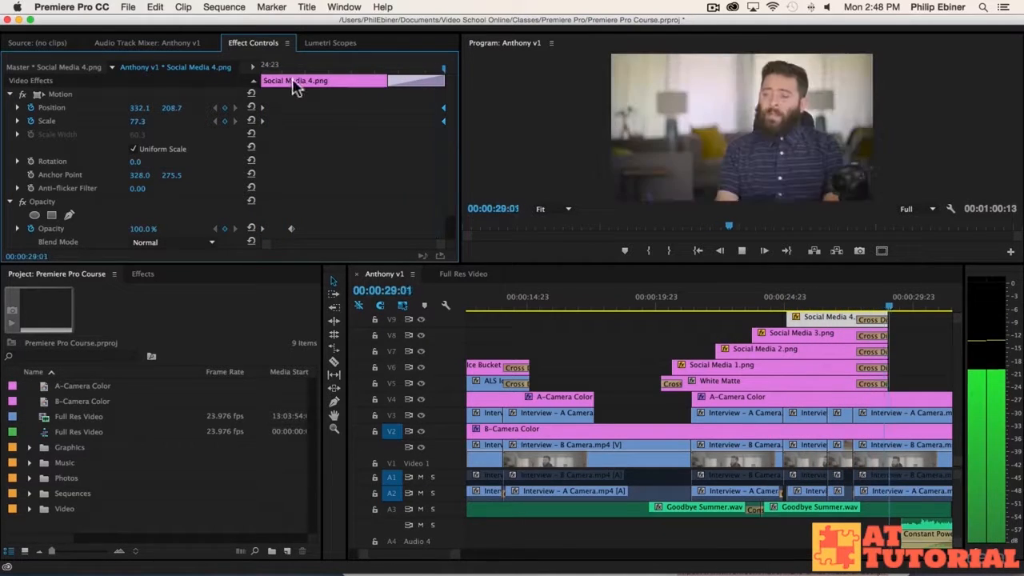
Step: Add a 72.0 scale keyframe at 00:00:27:00 on Social Media 4
click(263, 69)
drag(263, 69, 361, 71)
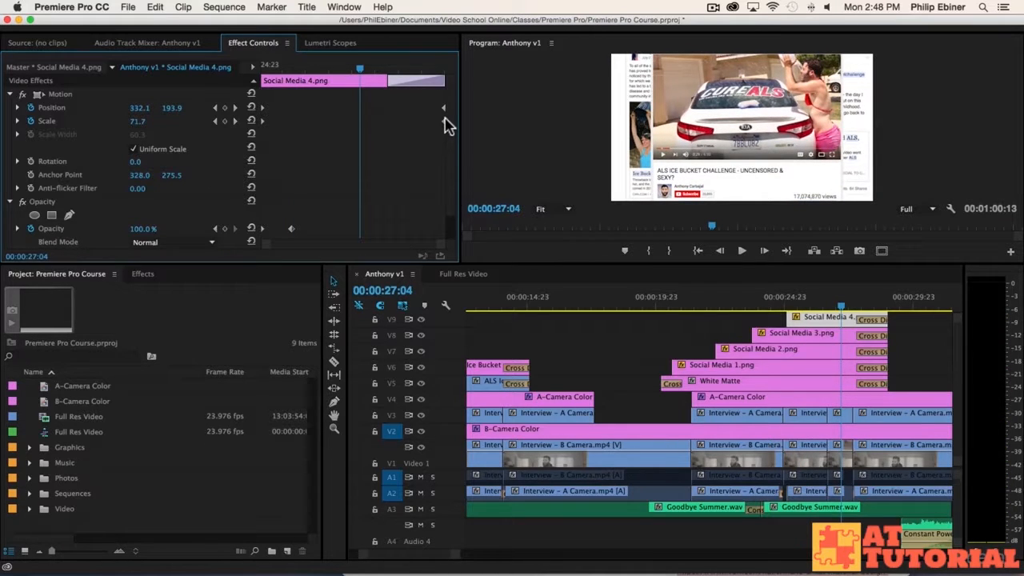
click(443, 70)
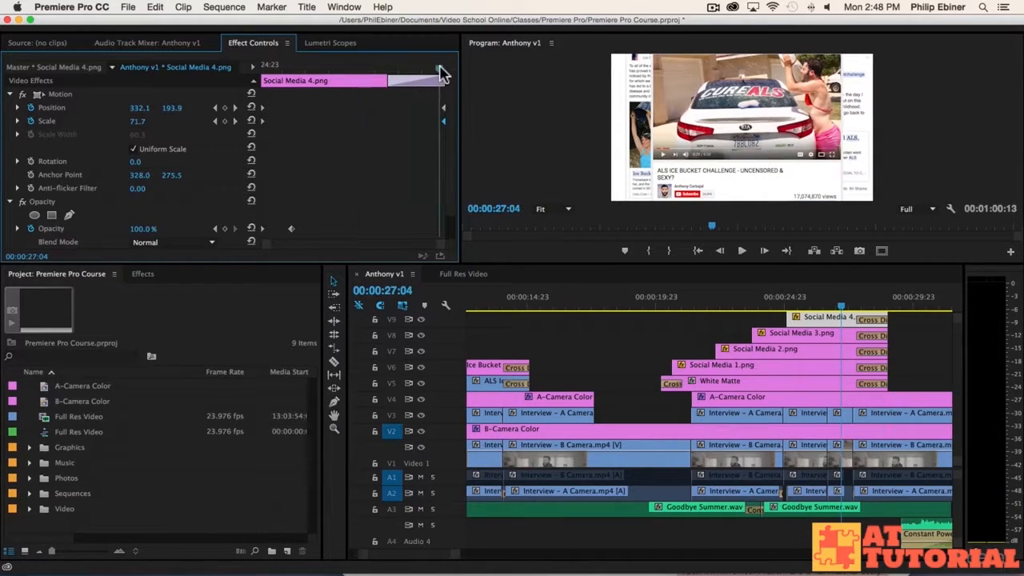
drag(442, 71, 352, 80)
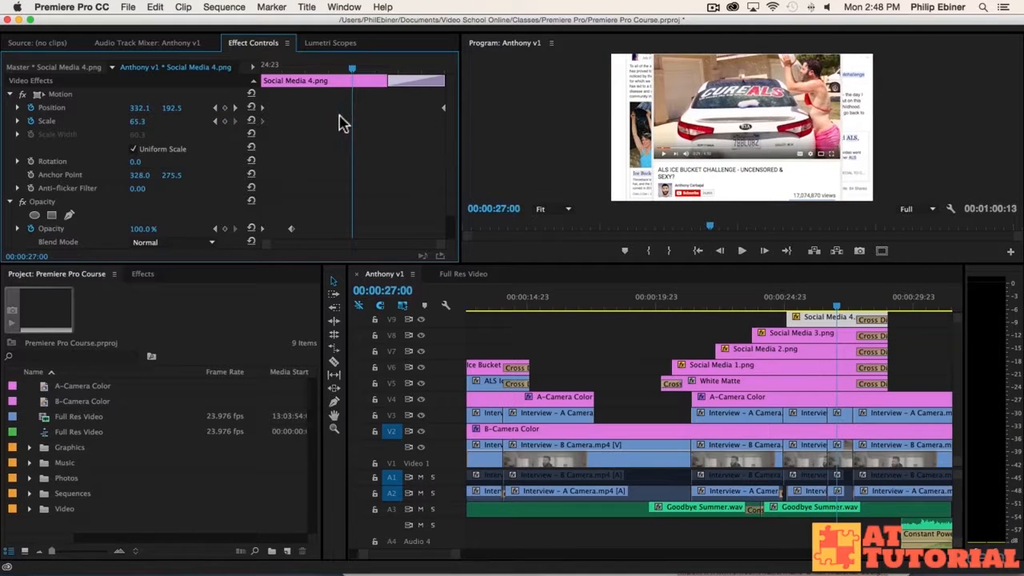
click(136, 120)
text(72)
key(Return)
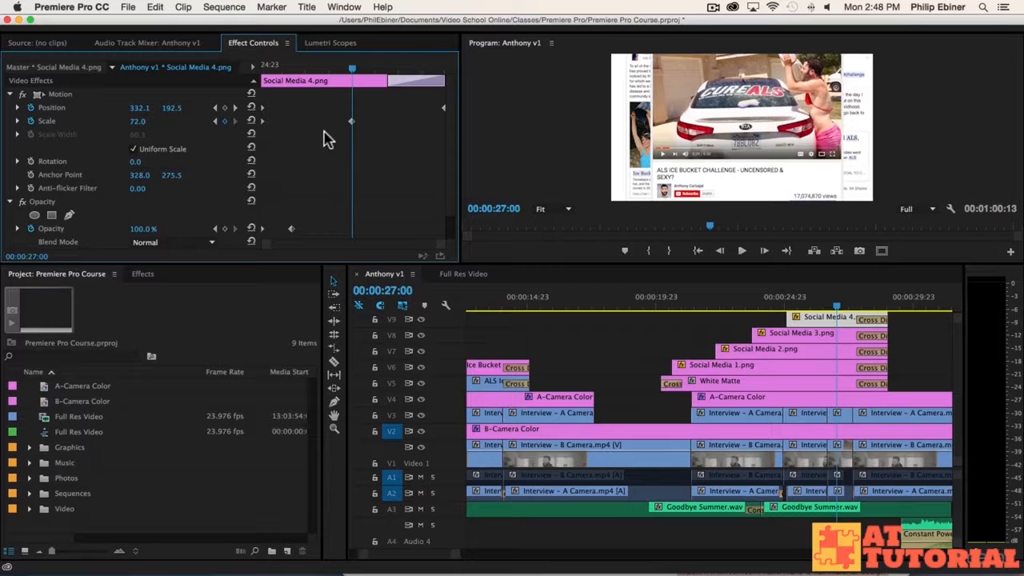
Step: Preview the sequence from before the screenshots appear and again from 25:16
drag(800, 301, 668, 312)
key(space)
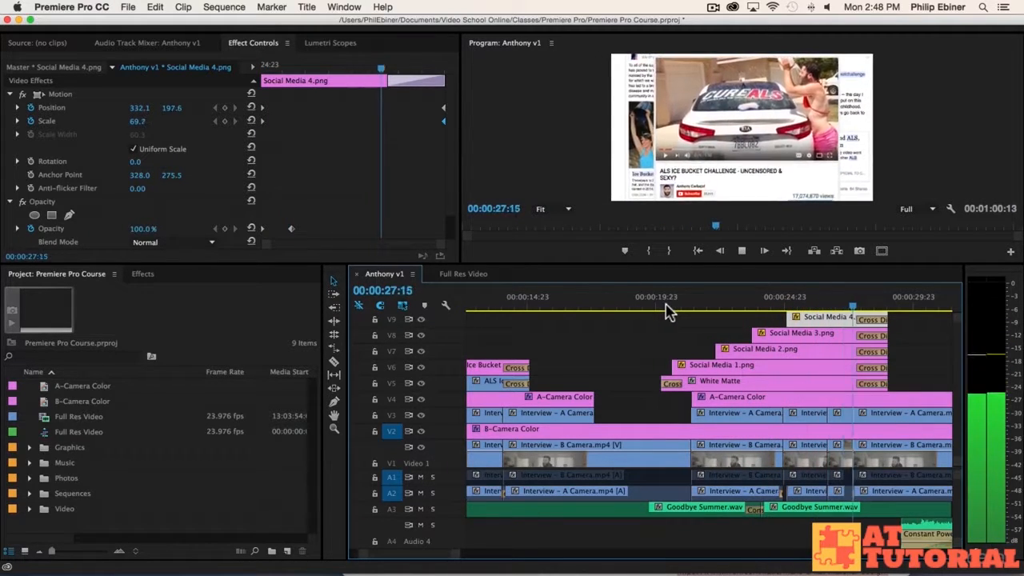
drag(668, 312, 800, 316)
key(space)
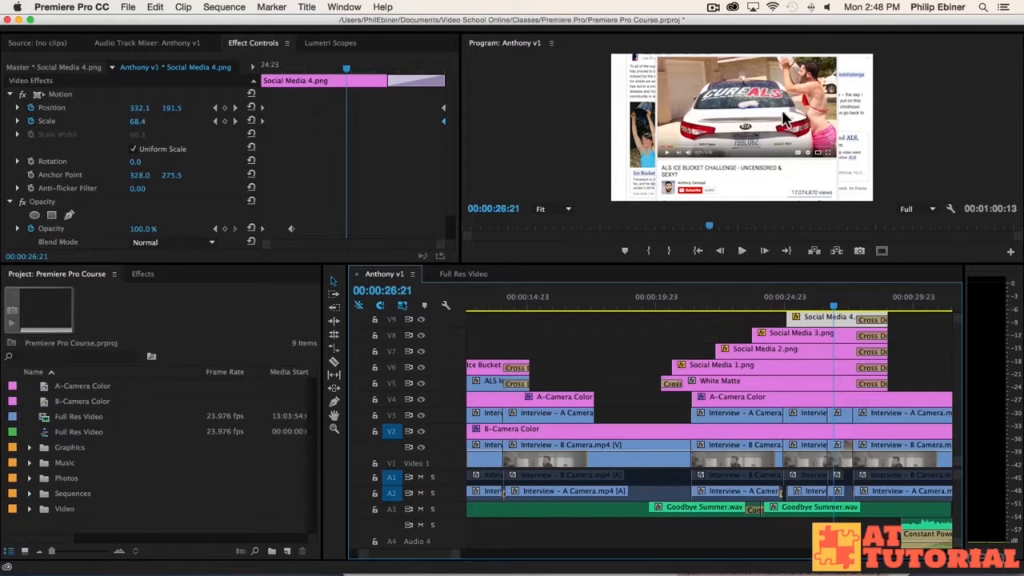
drag(837, 306, 811, 305)
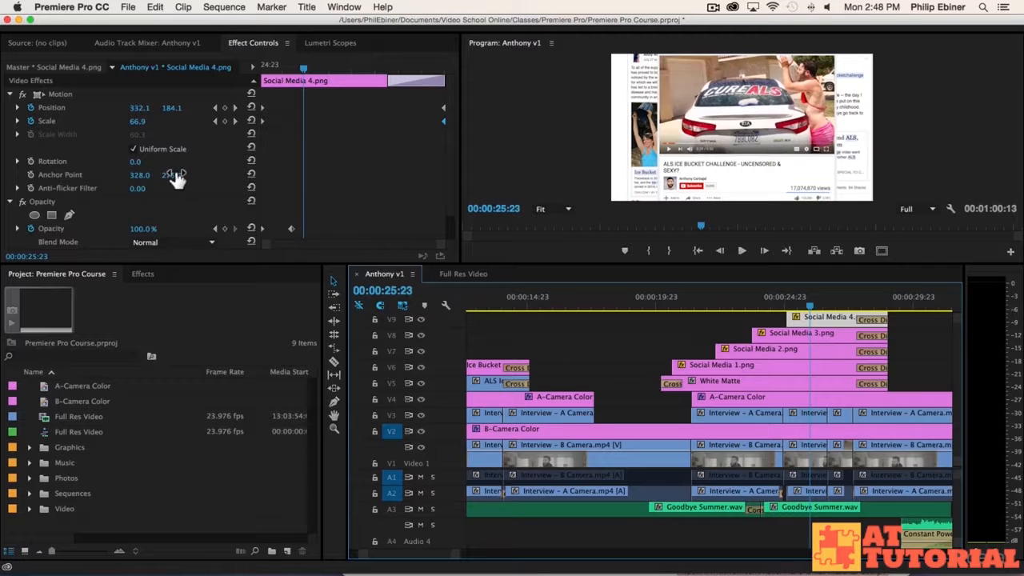
Step: Scrub the anchor point's Y value to 291.5 and preview the animation
mouse_move(173, 175)
mouse_down()
mouse_move(196, 175)
mouse_move(158, 175)
mouse_move(190, 175)
mouse_up()
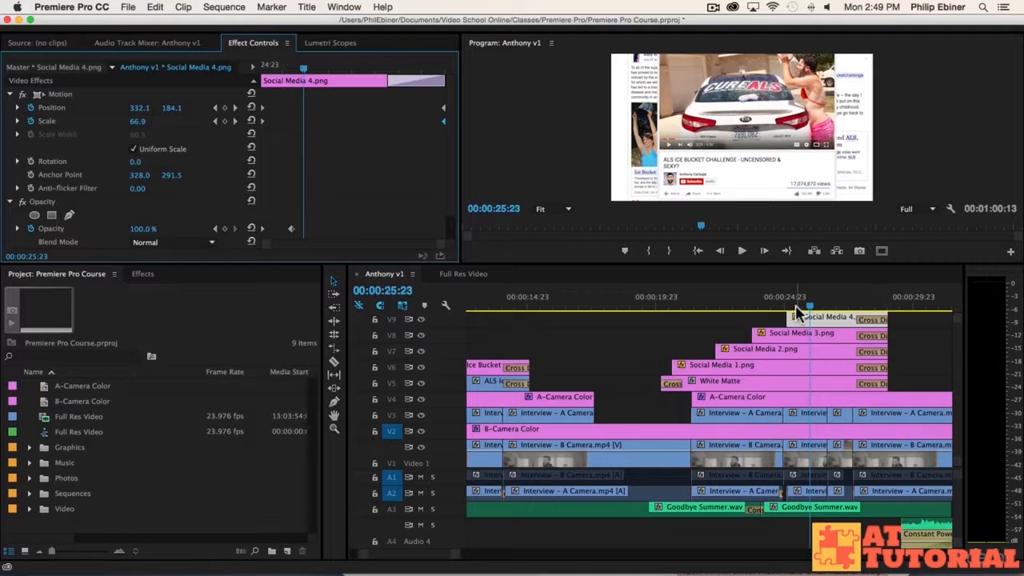
key(space)
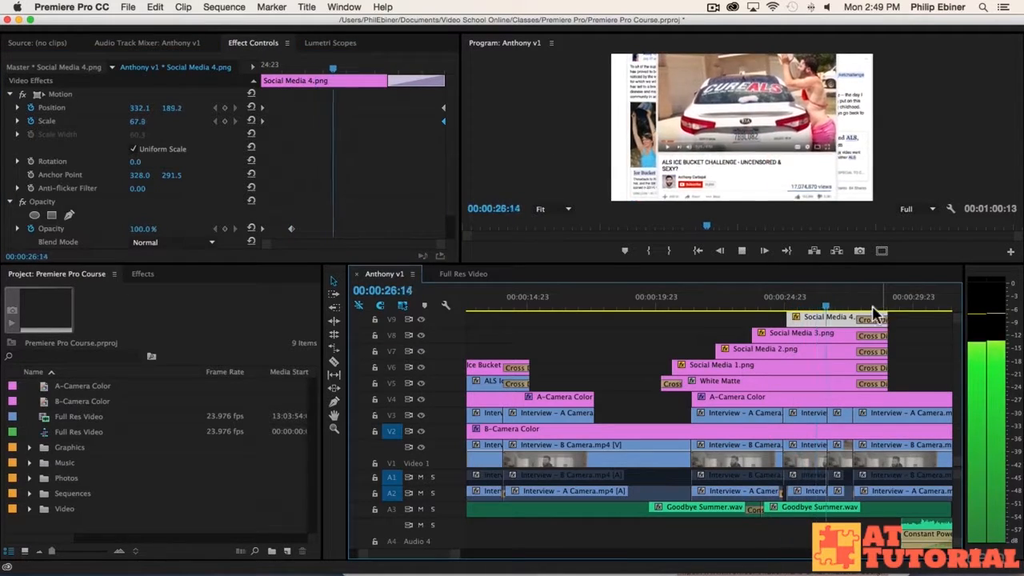
key(space)
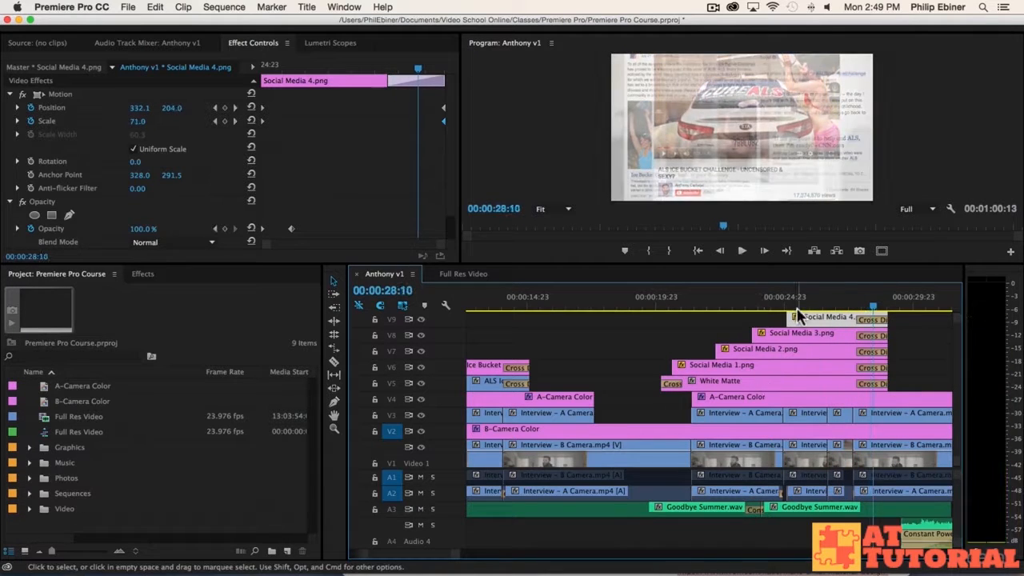
drag(846, 307, 857, 312)
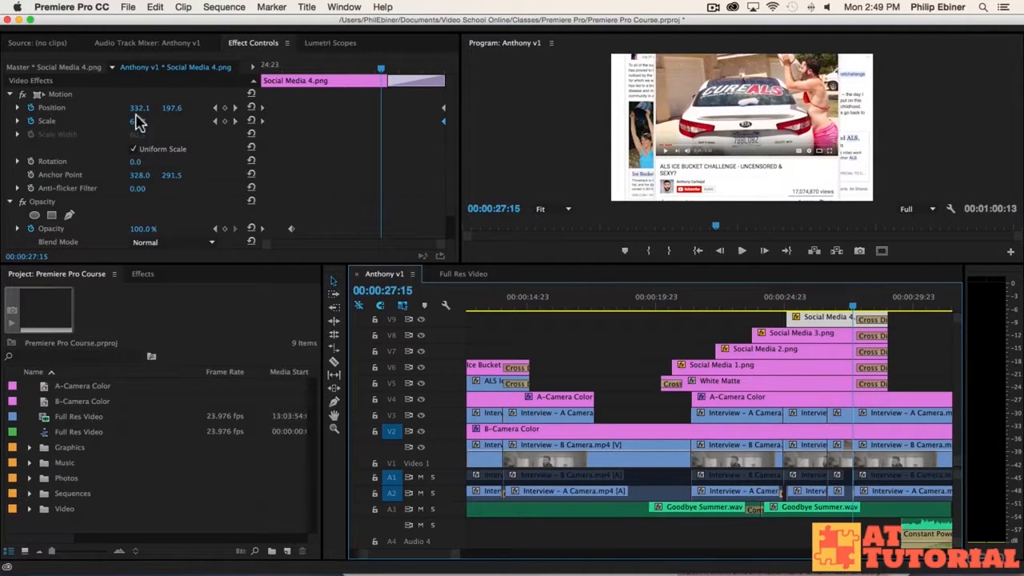
Step: Adjust the anchor point's X value to 357.0, previewing playback after each change
drag(136, 176, 168, 176)
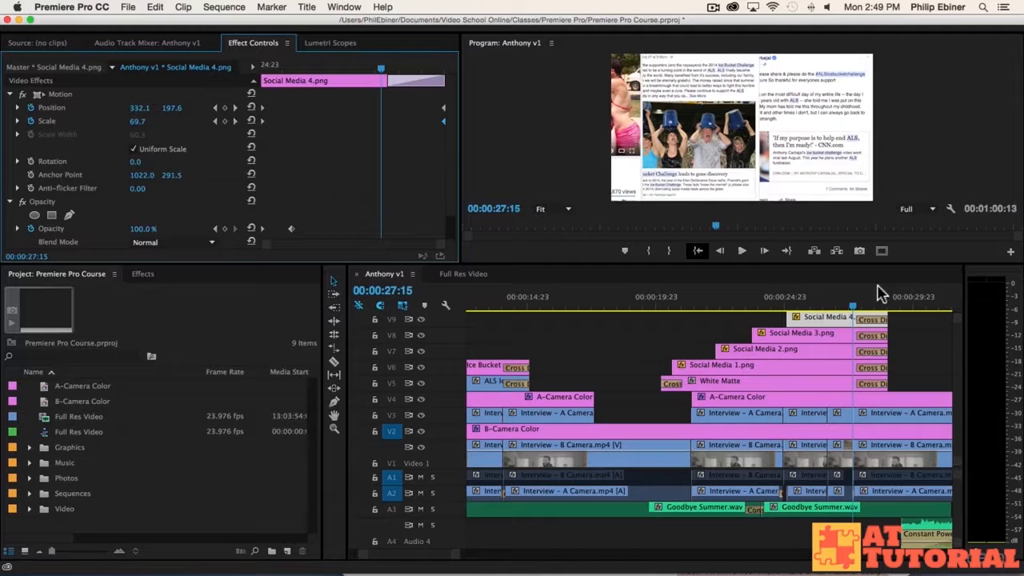
click(780, 303)
key(space)
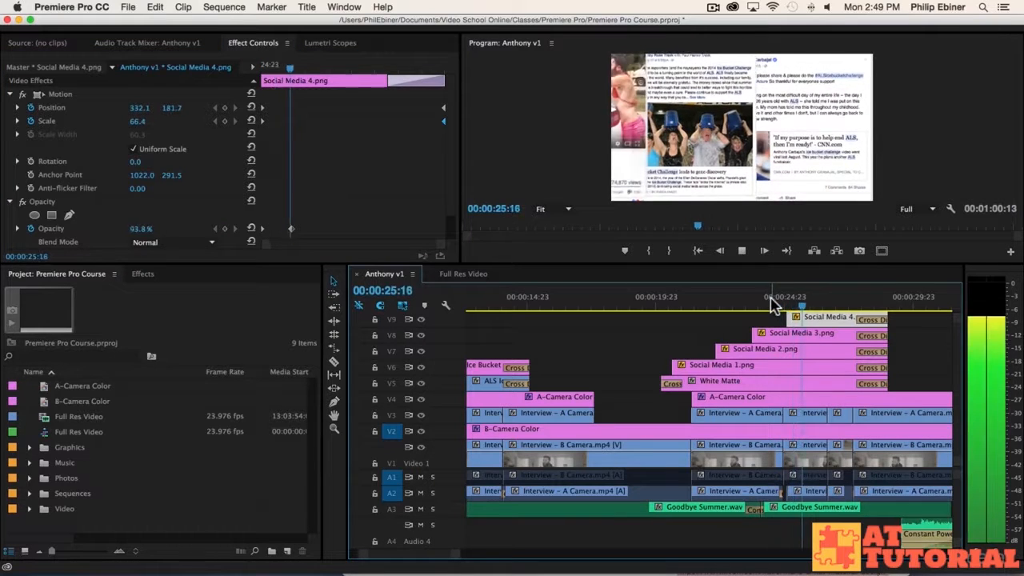
key(space)
drag(159, 179, 146, 180)
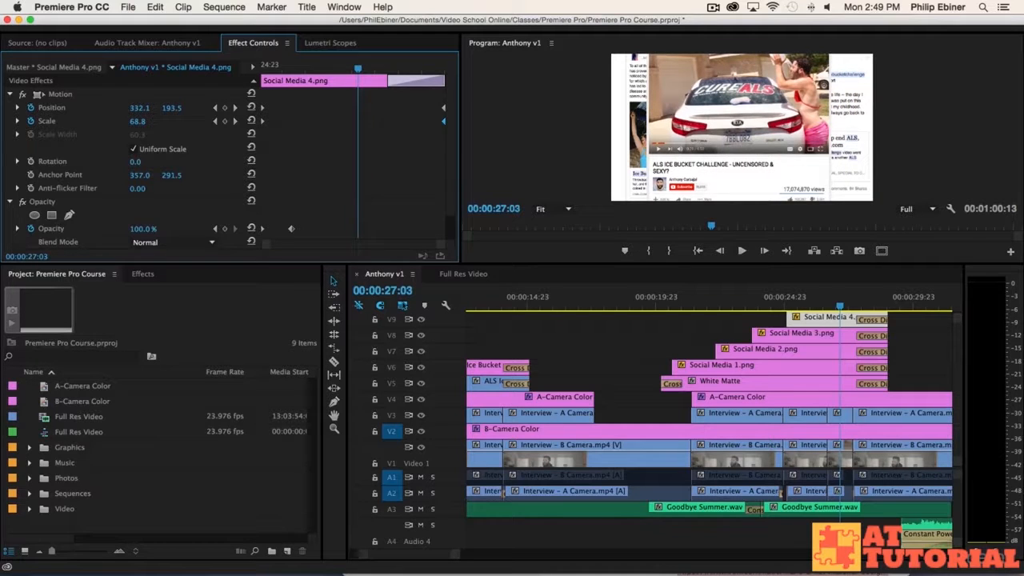
click(664, 303)
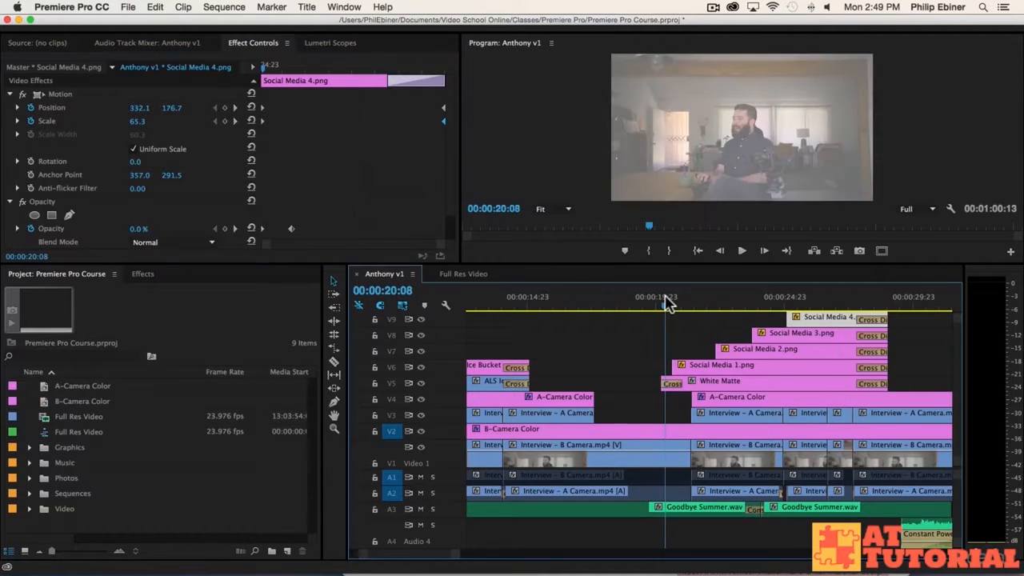
key(space)
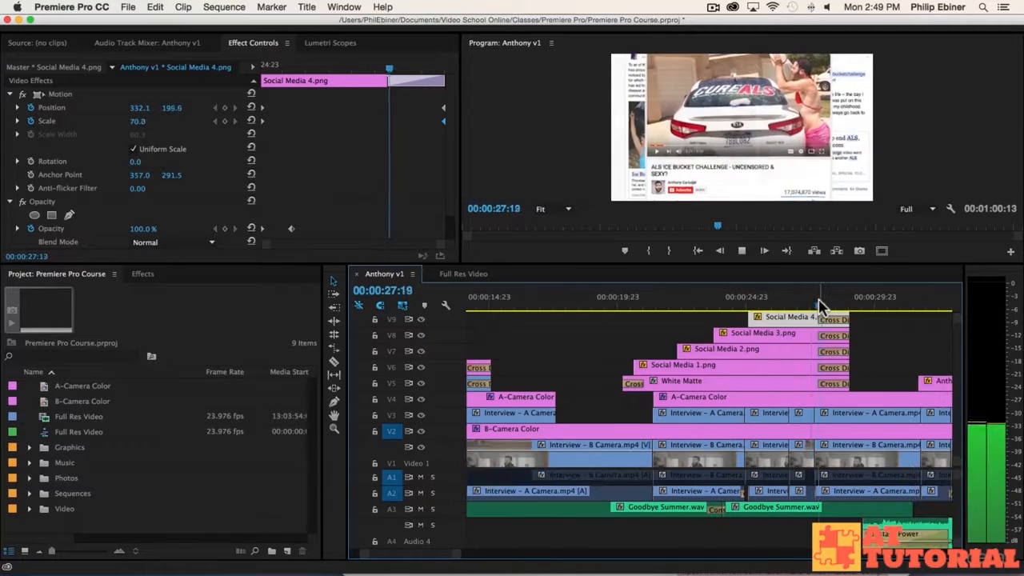
key(space)
click(793, 300)
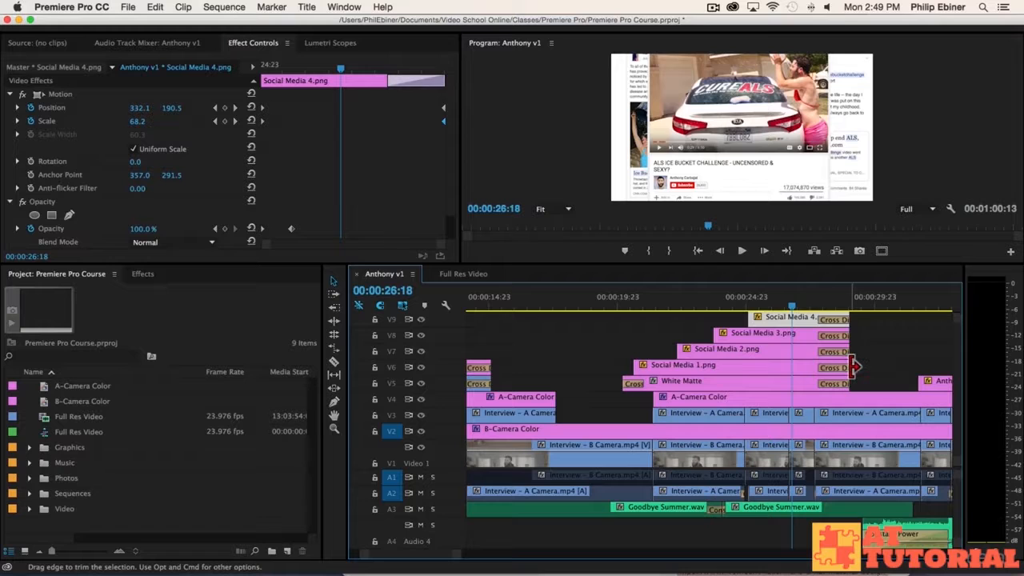
Step: Trim the Social Media clip's out-point shorter and play back the result from 26:05
drag(854, 367, 837, 322)
key(space)
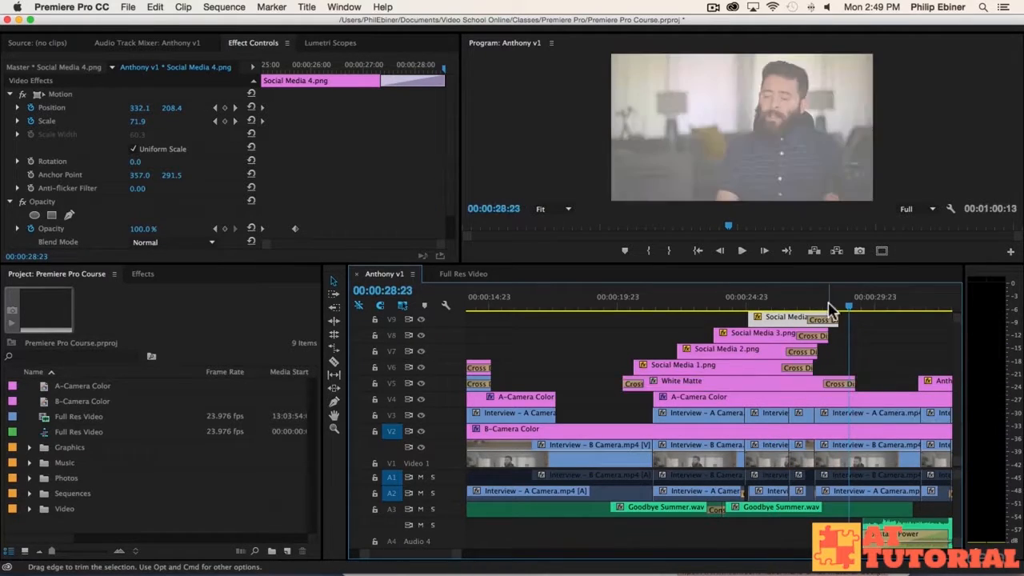
click(775, 302)
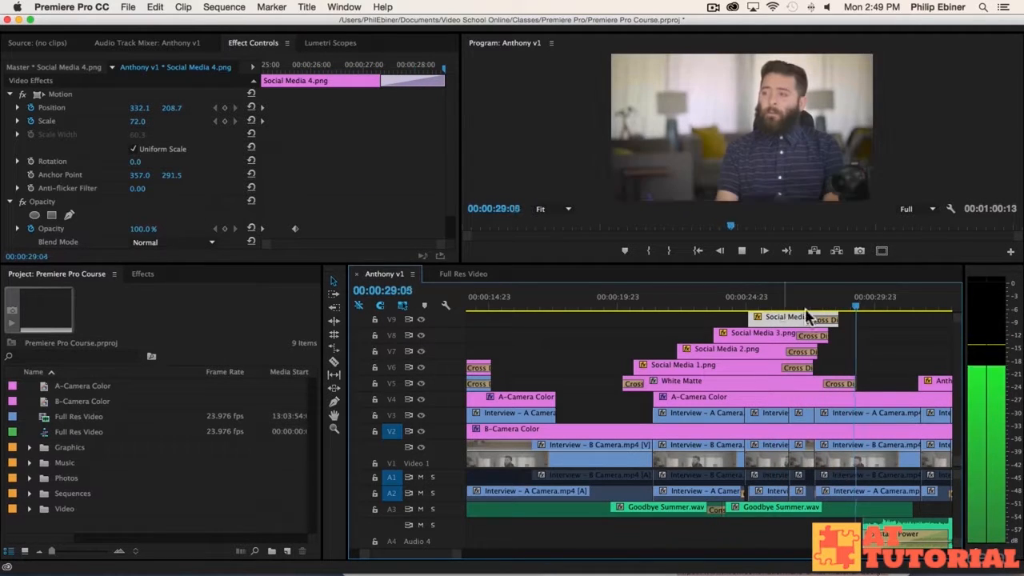
key(space)
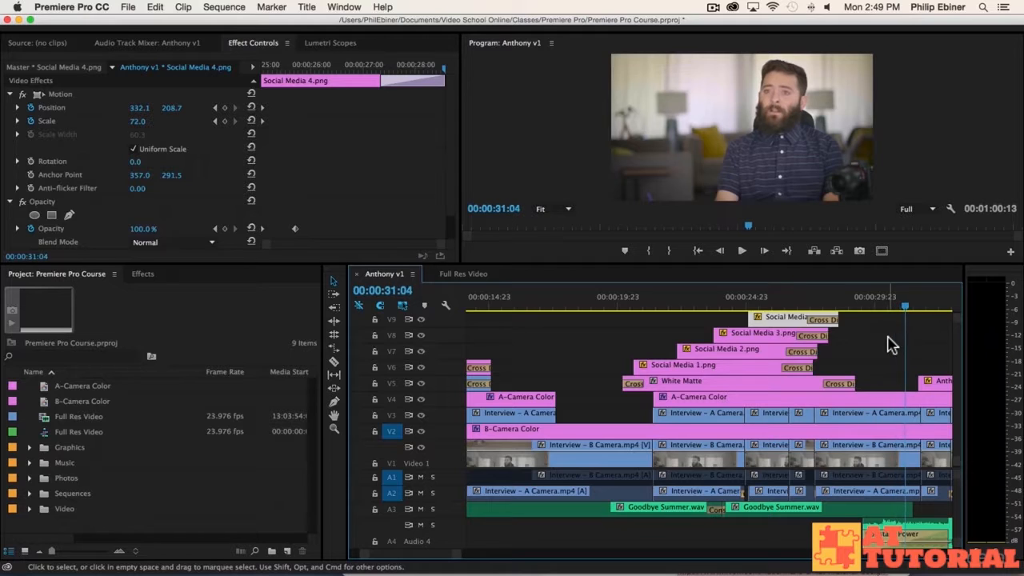
Step: Deselect the clip and zoom the timeline out to review the whole sequence
click(886, 343)
key(minus)
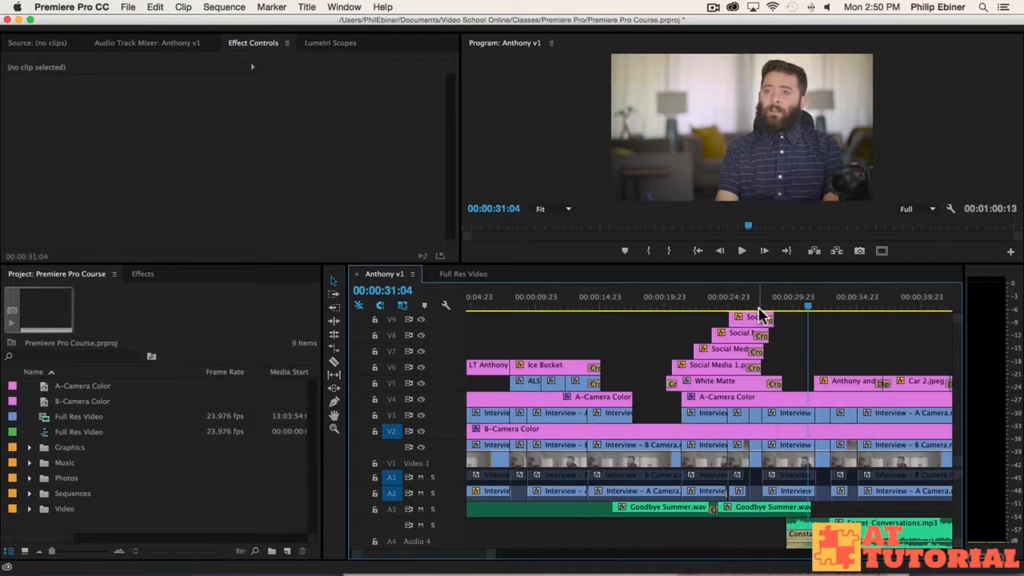
scroll(917, 362, right, 3)
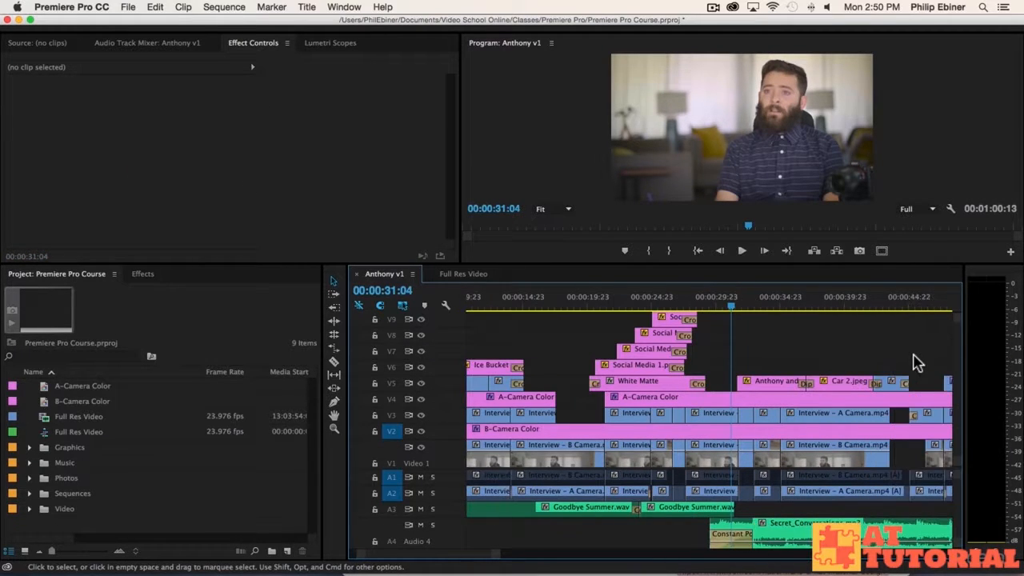